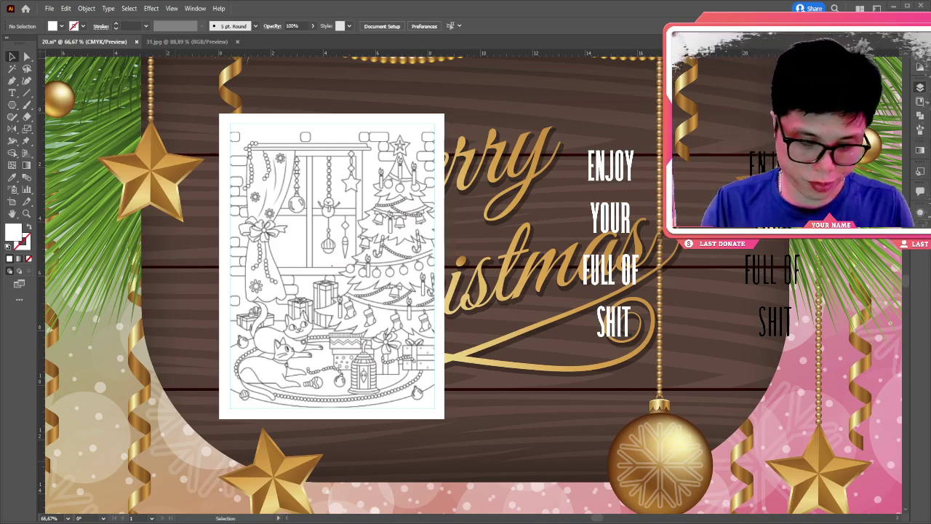
- Zoom to 100%, scroll to the coloring page, and select the placed 31.jpg image
key("ctrl+1")
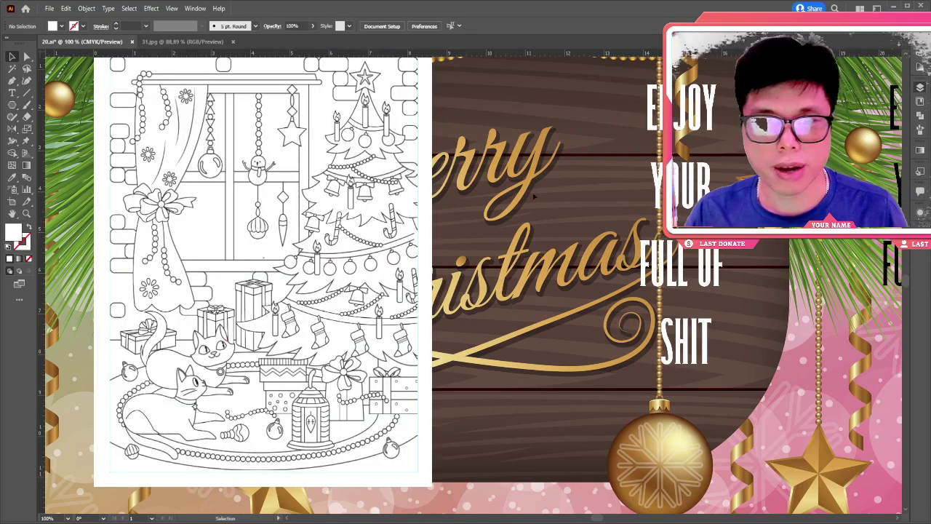
scroll(525, 198, "up", 2)
scroll(525, 198, "up", 1)
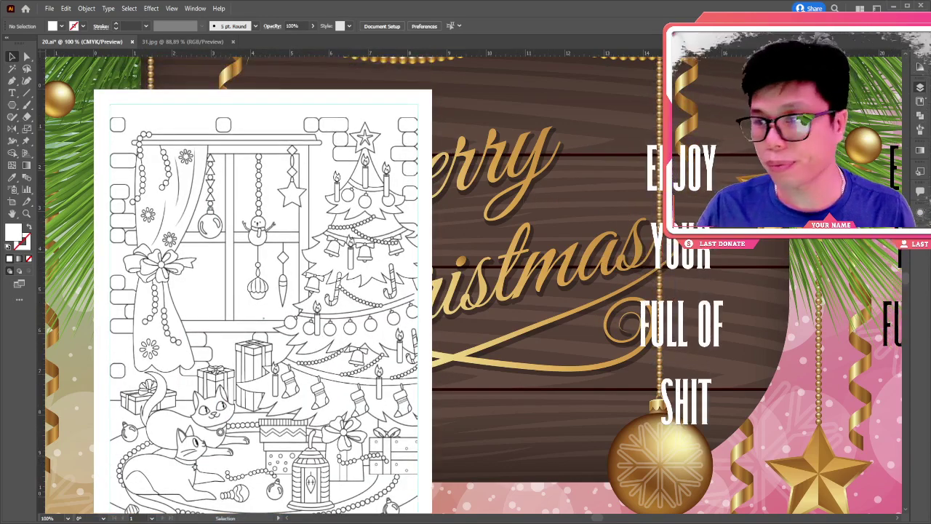
key("ctrl+a")
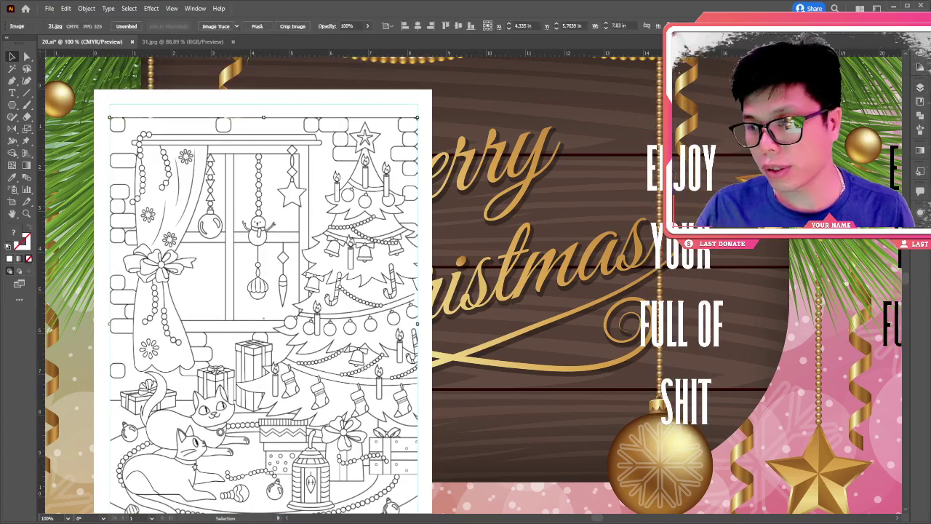
- Enter opacity-mask editing and start a pen path along the mantel top from the upper left
left_click(256, 26)
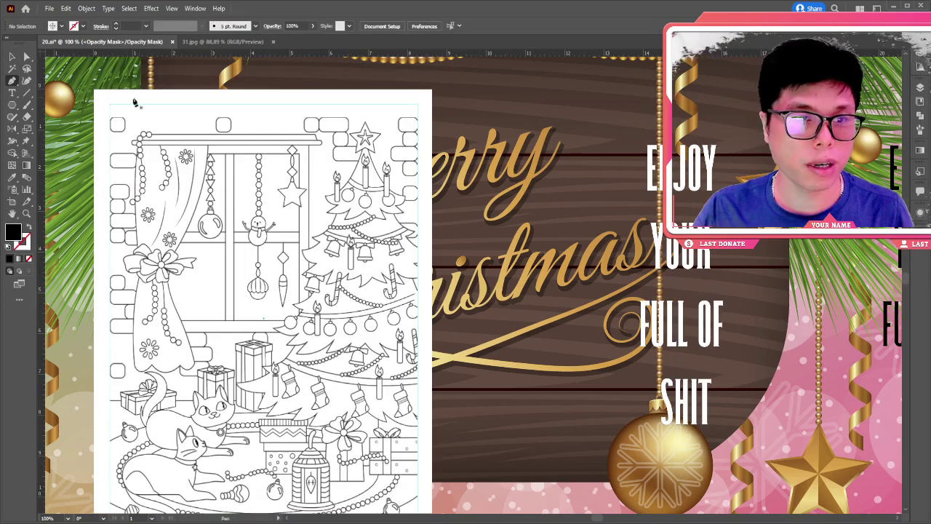
left_click_drag(133, 135, 191, 126)
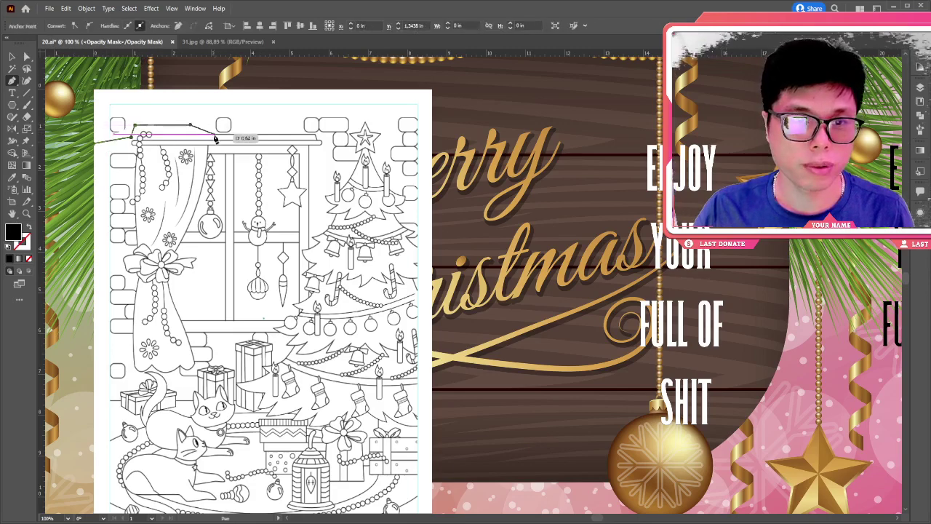
key("ctrl+equal")
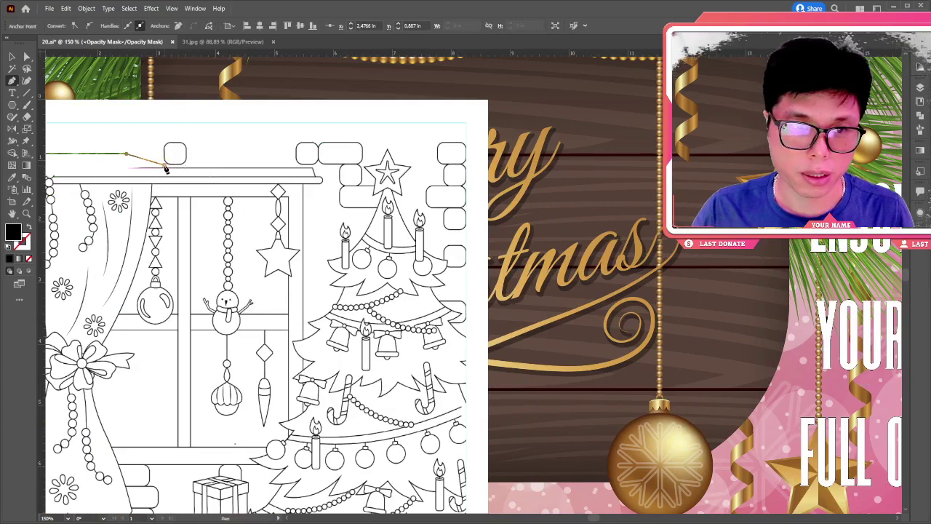
left_click_drag(166, 169, 195, 167)
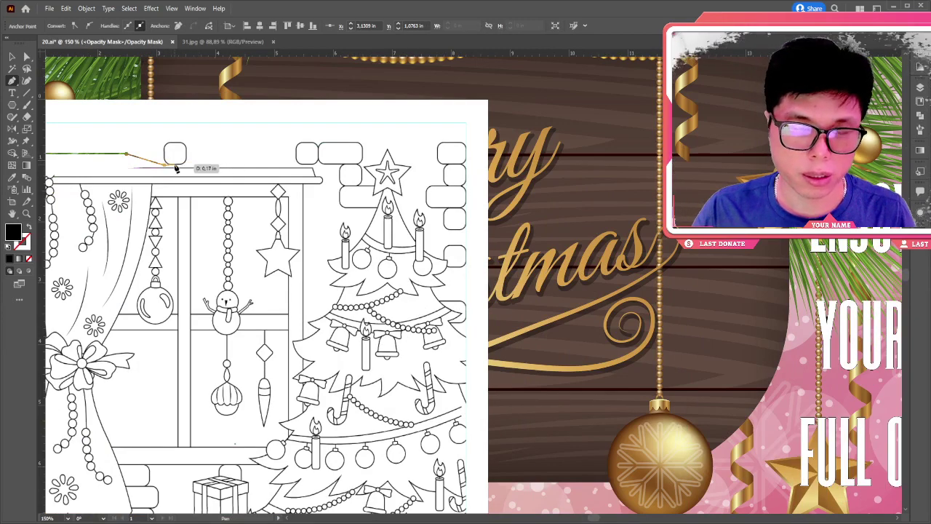
key("ctrl+plus")
key("ctrl+plus")
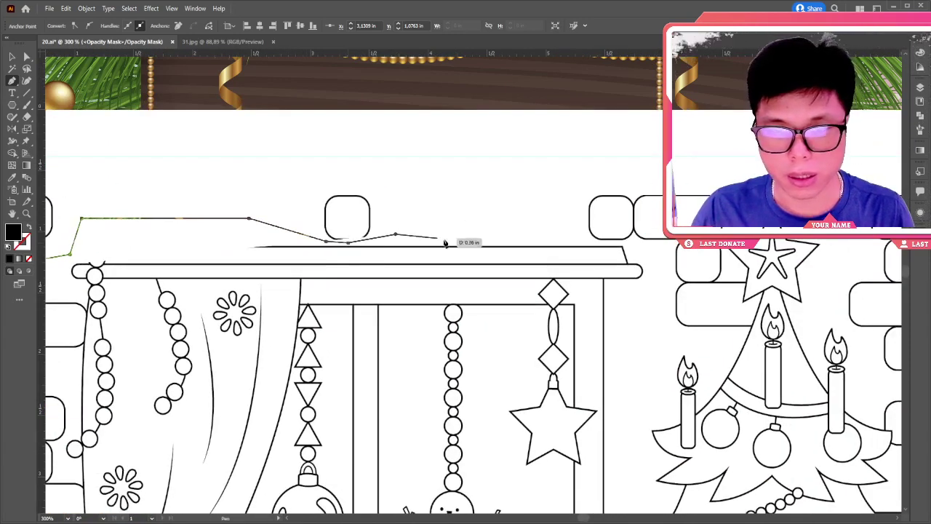
- Pan toward the tree and add a mask path point near the bricks
left_click_drag(629, 257, 364, 224)
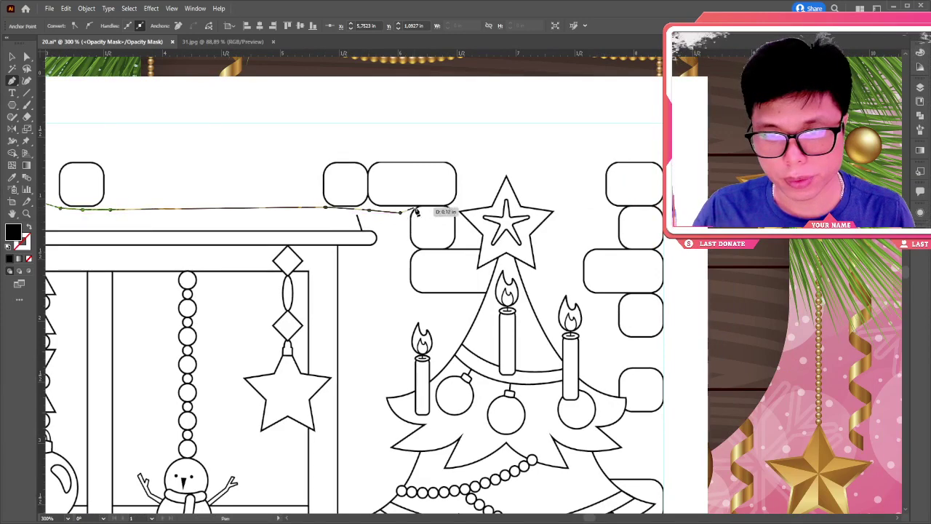
left_click(400, 212)
scroll(409, 218, "up", 1)
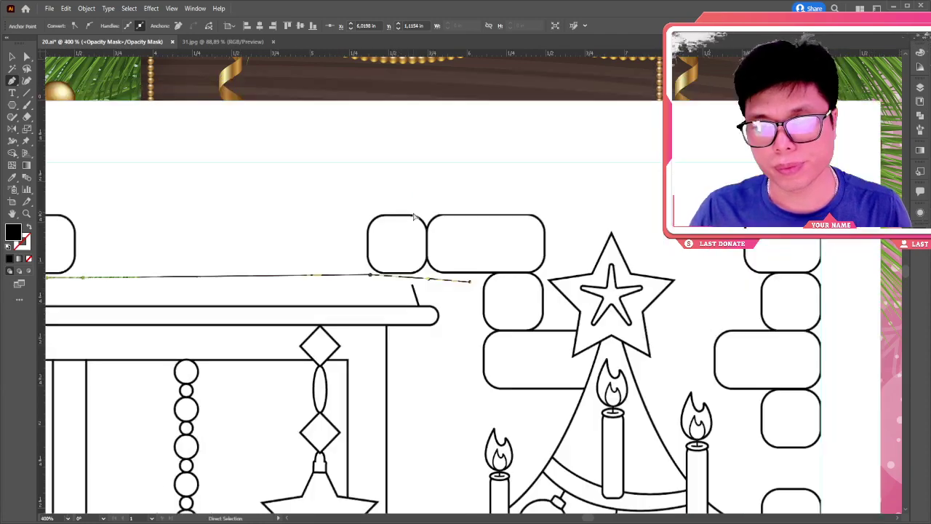
left_click_drag(520, 297, 323, 147)
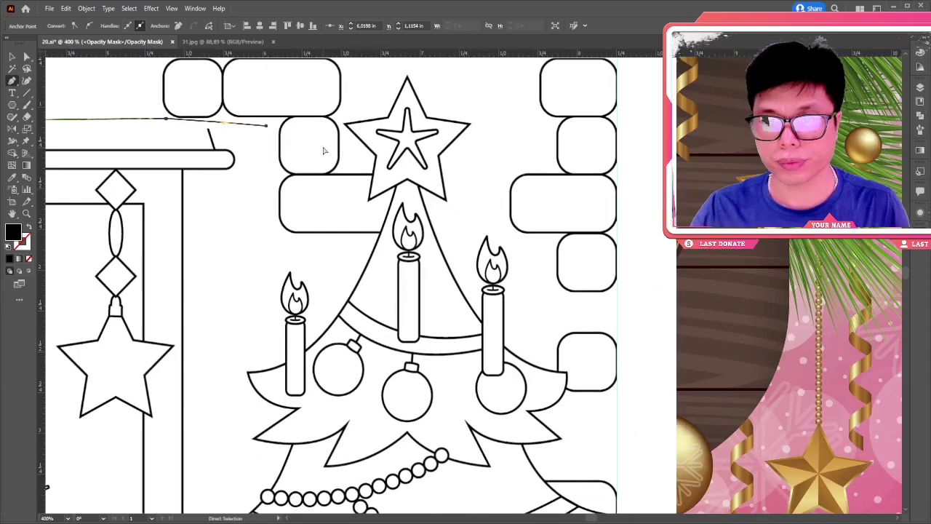
scroll(323, 146, "down", 2)
scroll(326, 148, "down", 2)
scroll(329, 149, "up", 1)
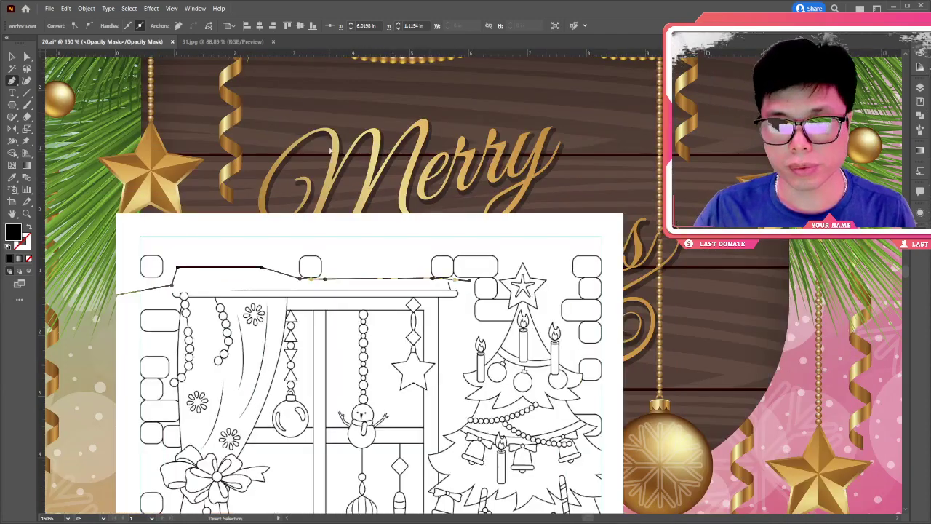
scroll(329, 150, "up", 1)
scroll(330, 150, "up", 2)
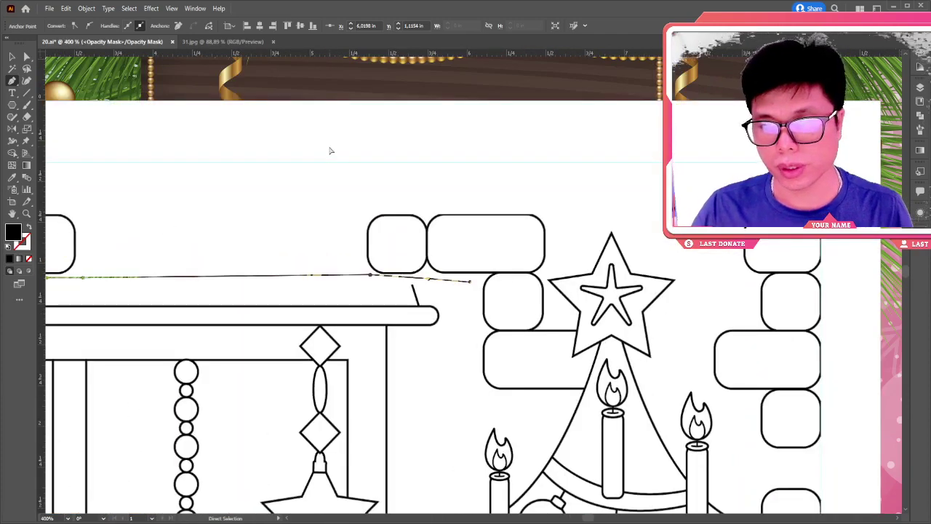
scroll(331, 151, "up", 1)
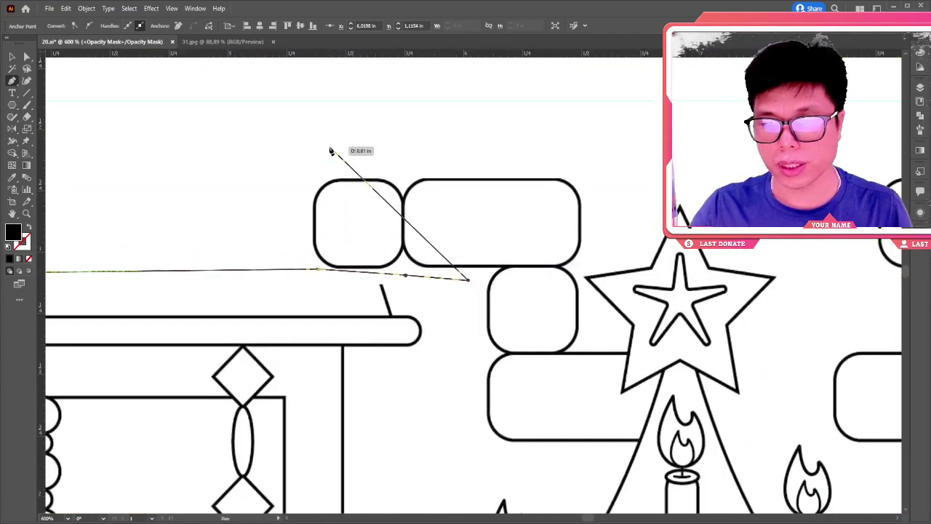
- Trace the mask path around the brick beside the tree, undoing one misplaced point
left_click(483, 356)
scroll(466, 336, "up", 1)
scroll(492, 332, "up", 1)
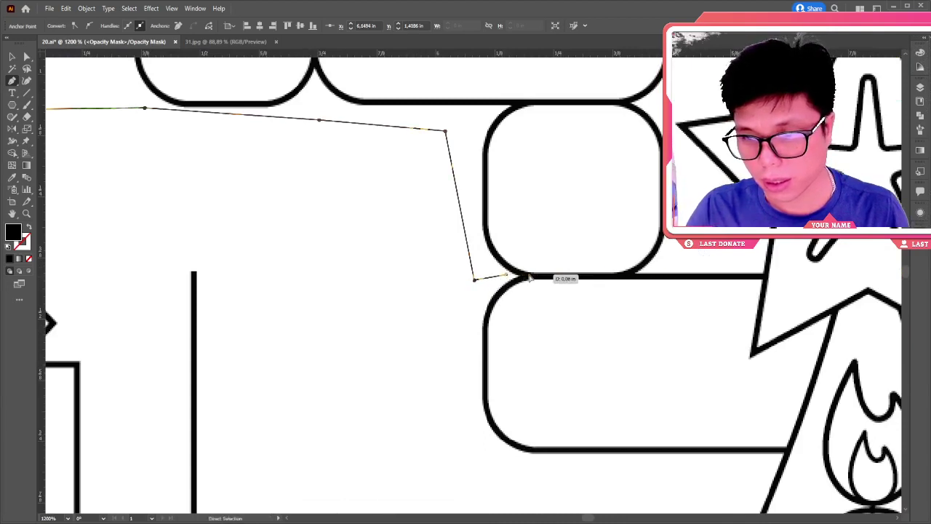
key("Escape")
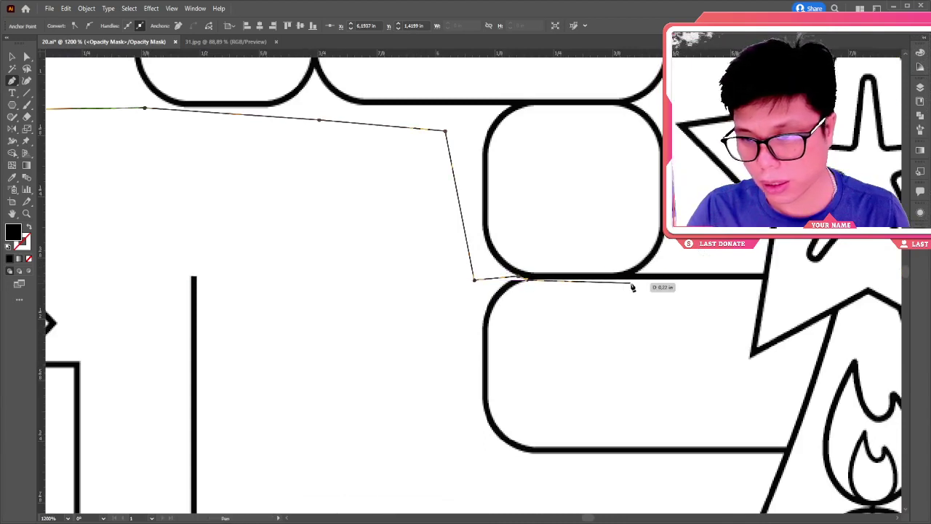
left_click(614, 289)
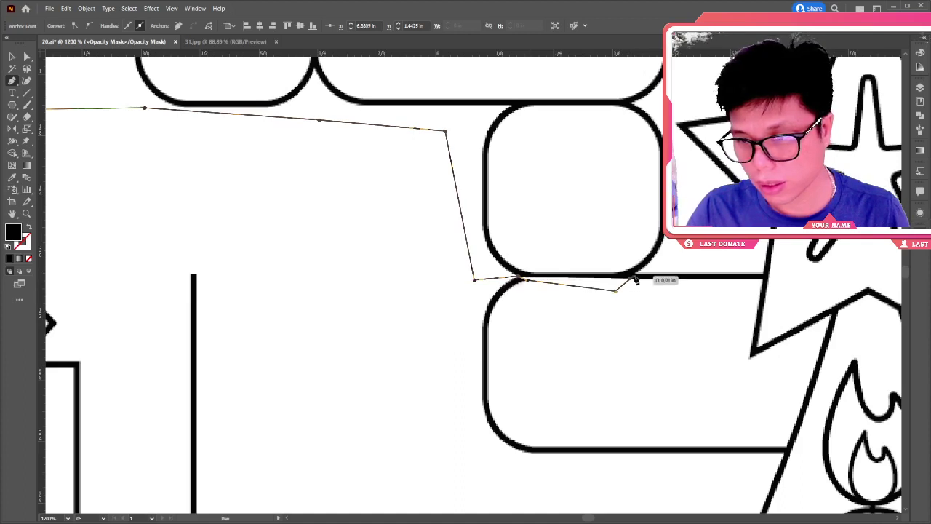
left_click(638, 275)
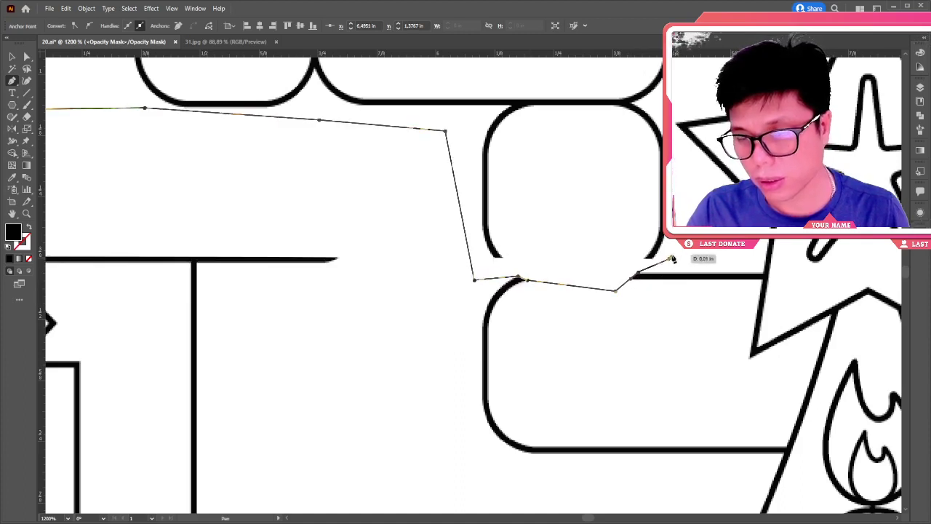
key("ctrl+z")
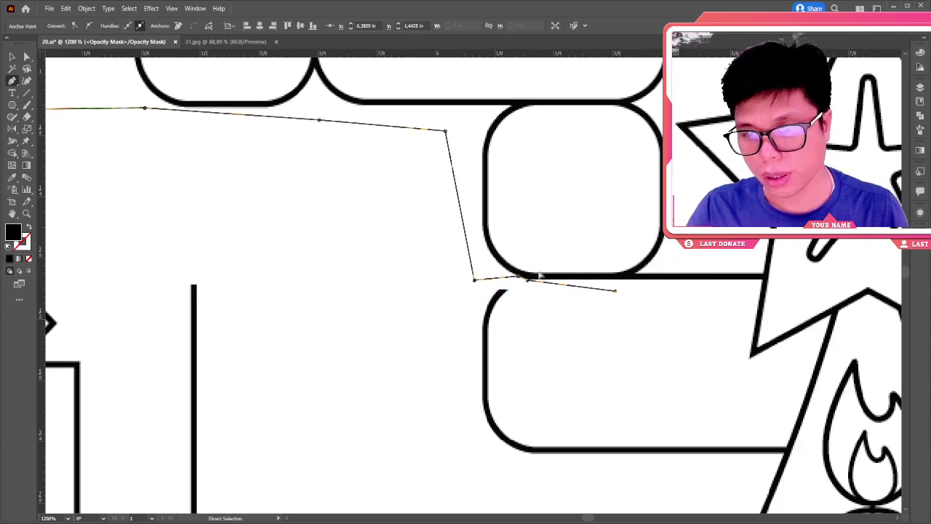
mouse_move(533, 271)
left_mouse_down()
mouse_move(528, 278)
mouse_move(645, 277)
left_mouse_up()
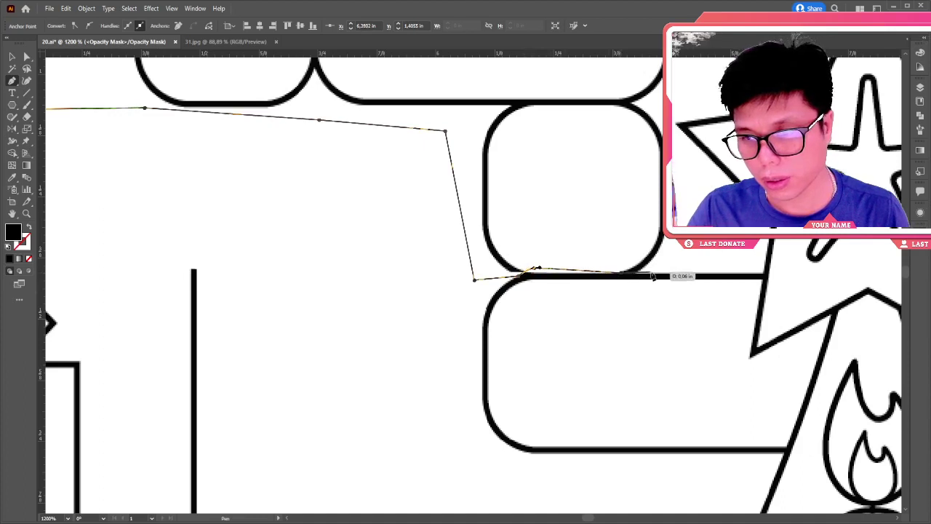
left_click_drag(657, 277, 687, 250)
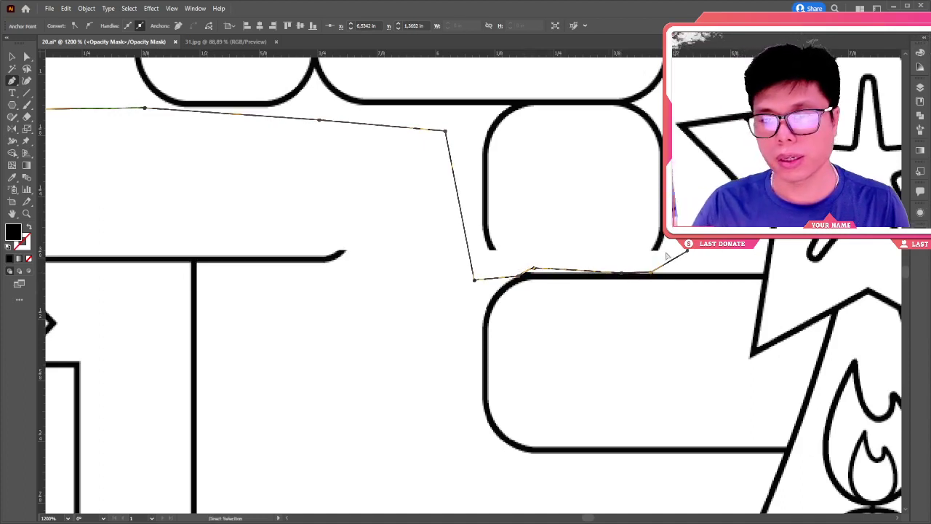
- Continue the path up the brick's right side, over the star, toward the right bricks
key("ctrl+plus")
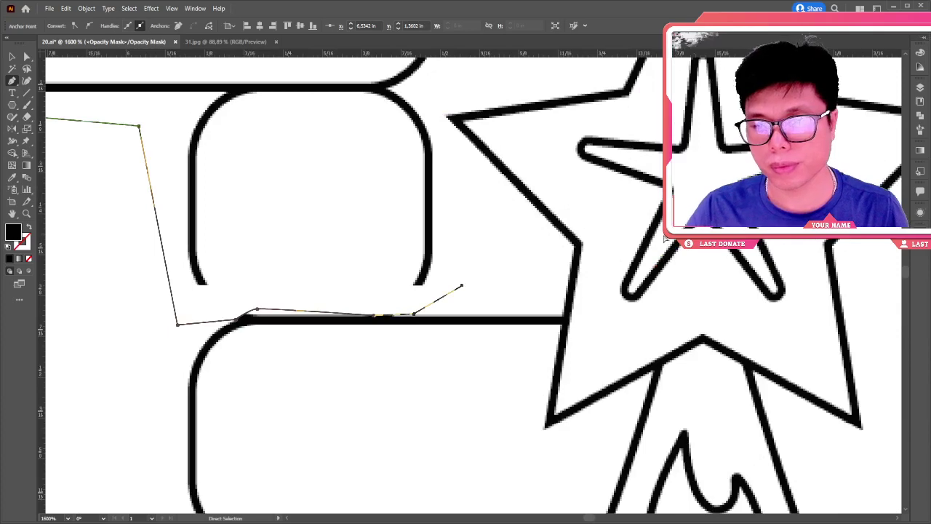
scroll(475, 273, "down", 1)
scroll(475, 273, "down", 2)
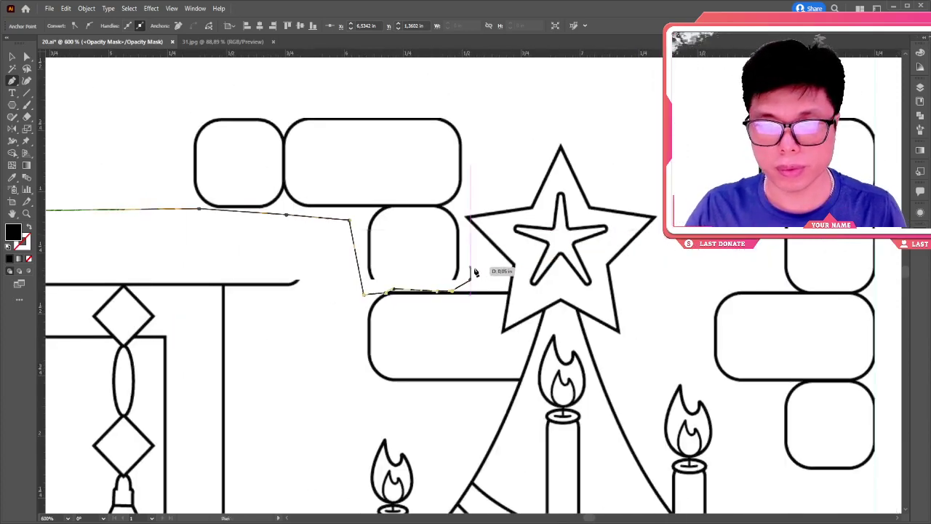
left_click(461, 215)
left_click(471, 188)
scroll(478, 187, "down", 1)
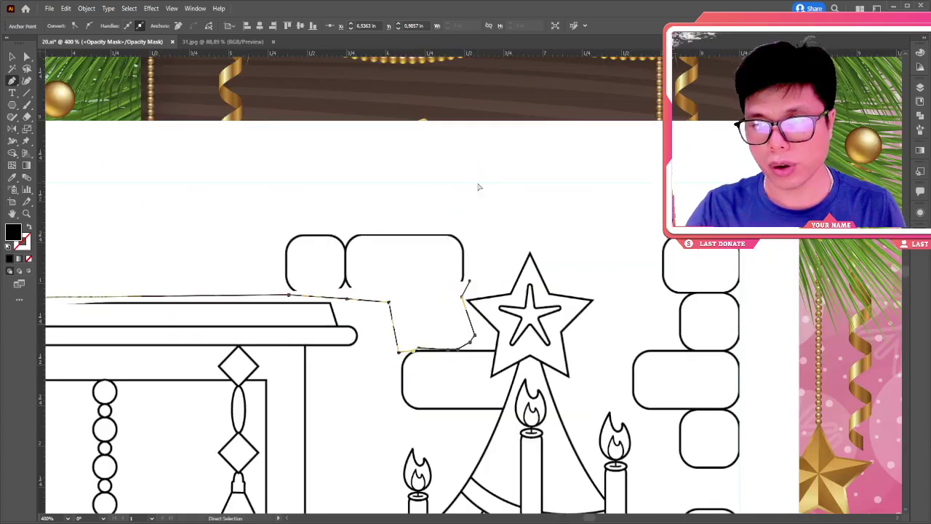
scroll(478, 187, "down", 1)
left_click(576, 271)
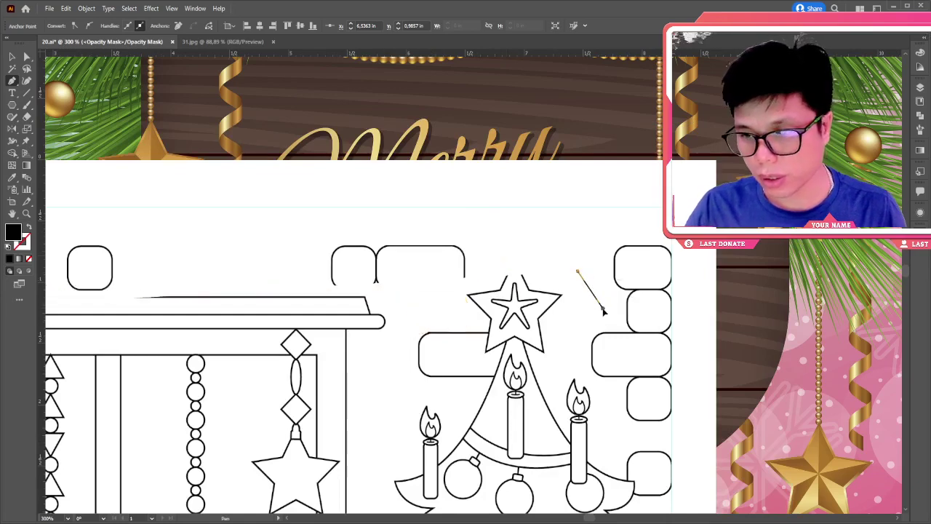
left_click(603, 309)
scroll(608, 304, "down", 1)
scroll(610, 298, "up", 1)
- Bring the mask path down to the right-hand bricks and along their top edge
scroll(611, 292, "up", 1)
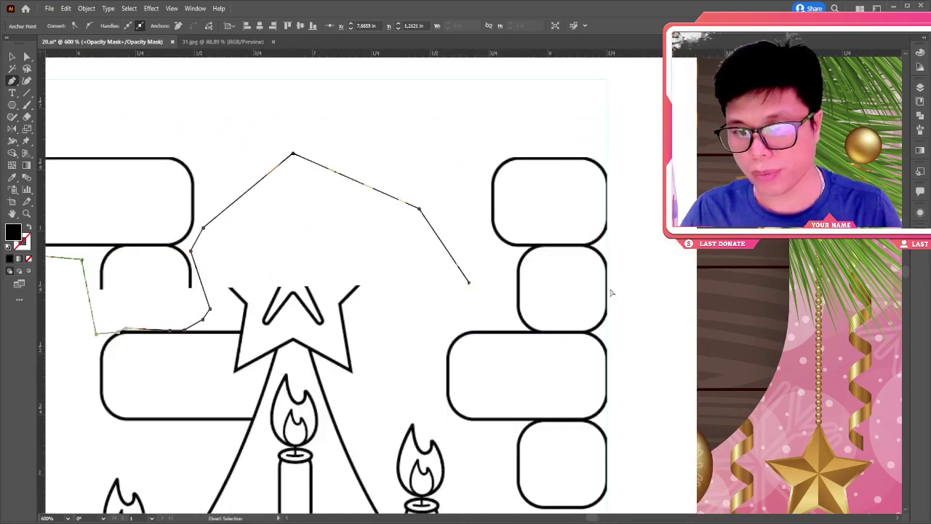
left_click(519, 333)
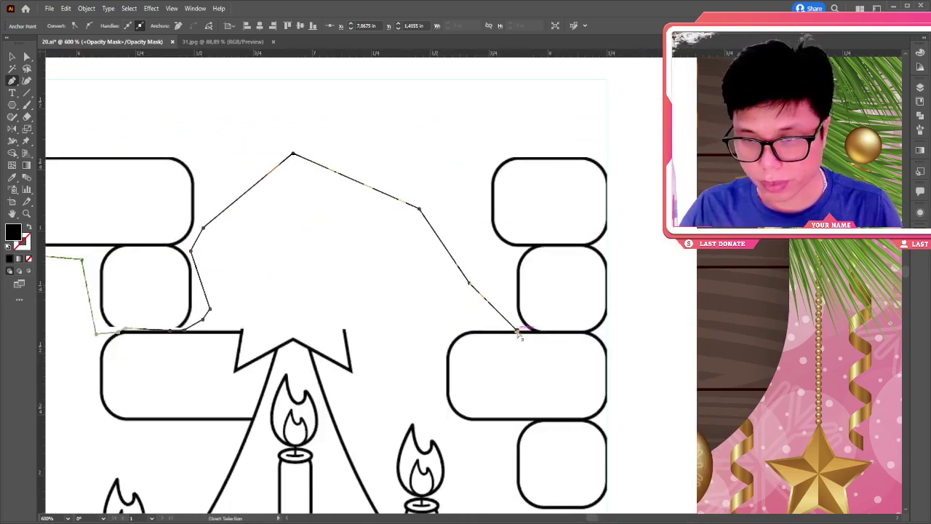
scroll(519, 334, "up", 2)
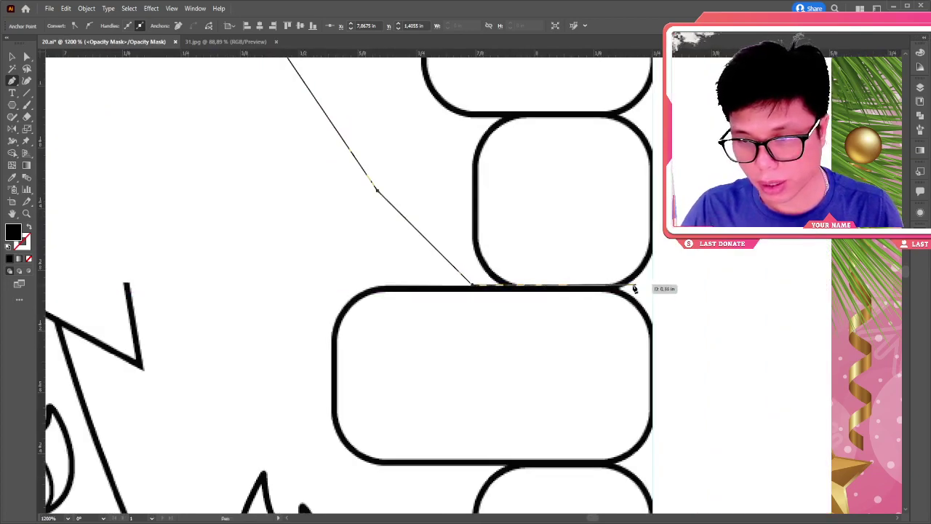
left_click(619, 289)
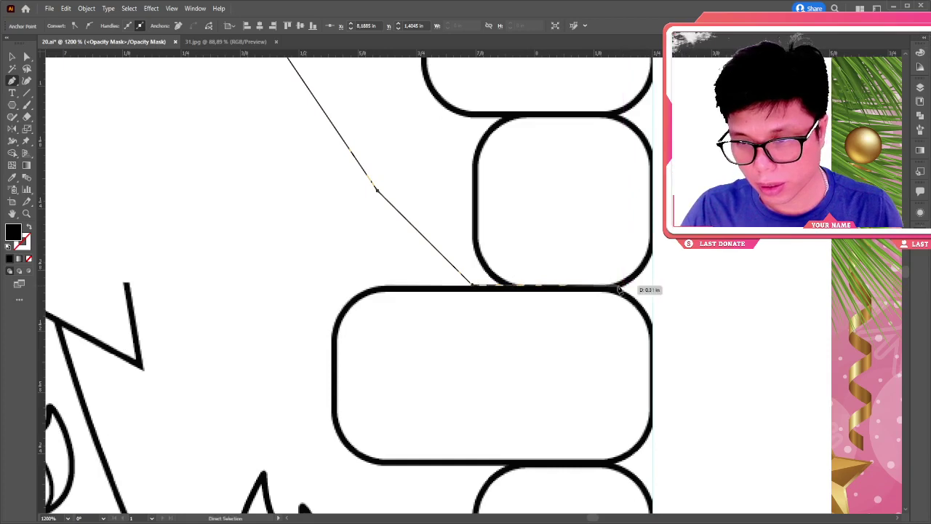
left_click_drag(620, 289, 617, 289)
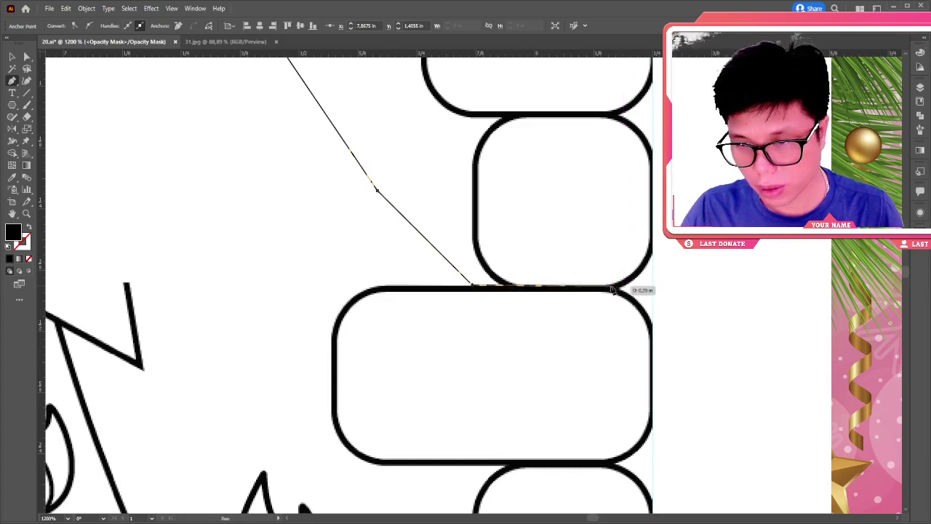
left_click(614, 290)
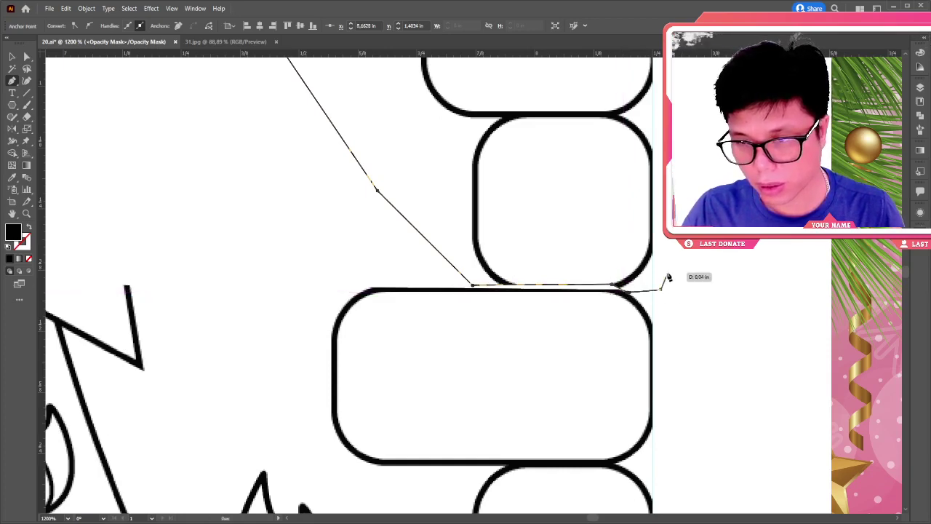
- Close the path at the page's upper left, exit mask editing, and return to the Selection tool
key("ctrl+minus")
key("ctrl+minus")
key("ctrl+minus")
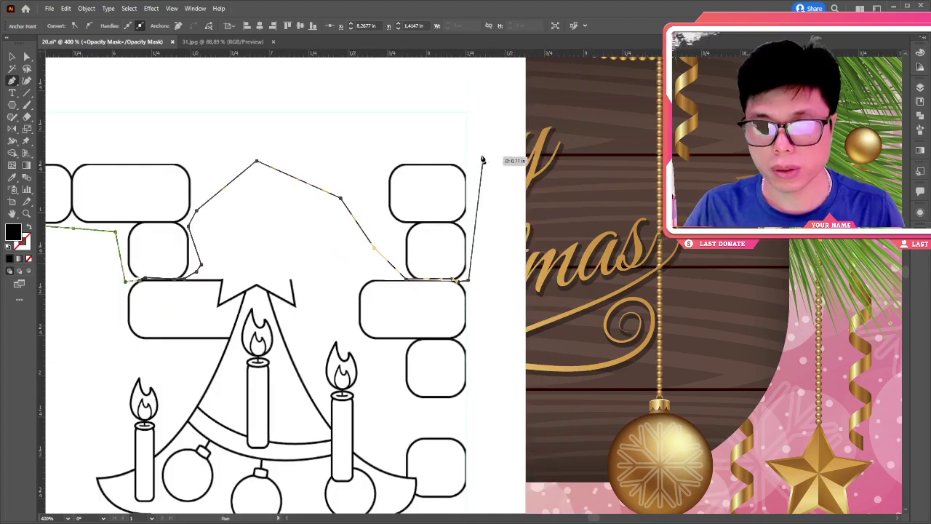
left_click_drag(374, 131, 480, 180)
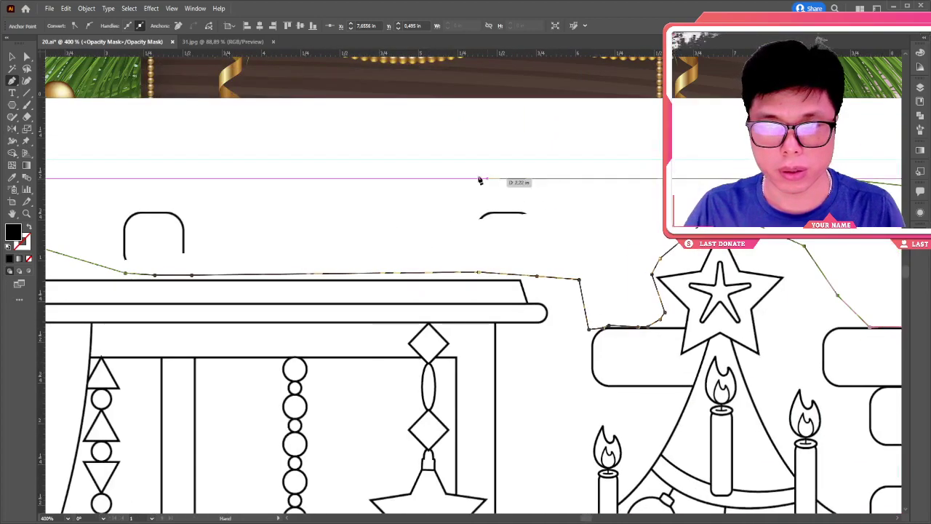
left_click_drag(410, 158, 534, 193)
left_click_drag(225, 174, 561, 173)
left_click(319, 155)
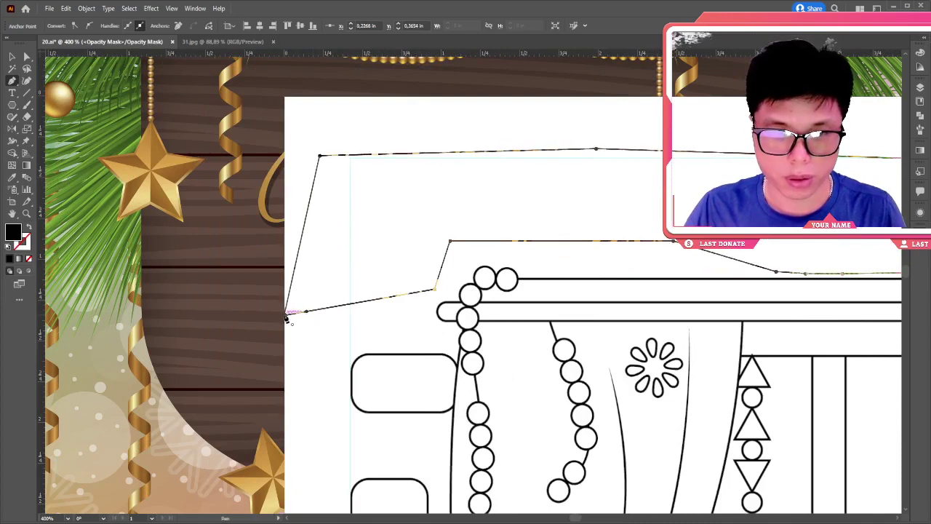
left_click(809, 271)
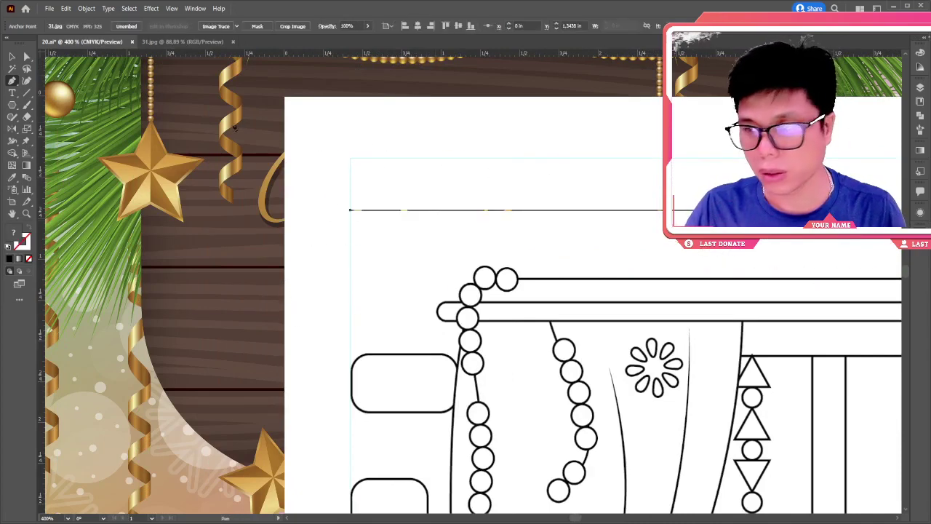
left_click(12, 56)
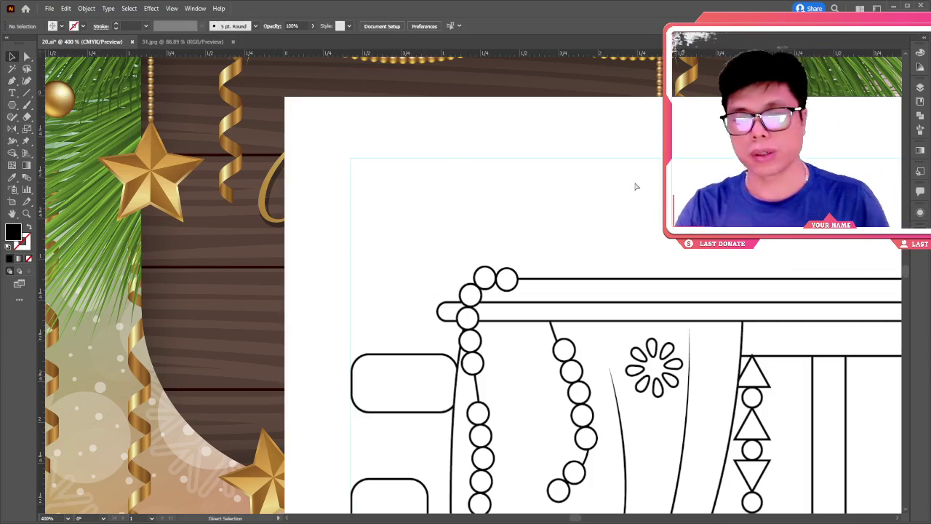
- Zoom out and pan to show the whole coloring page beside the sign's ENJOY word blocks
key("ctrl+minus")
key("ctrl+minus")
left_click_drag(636, 183, 437, 128)
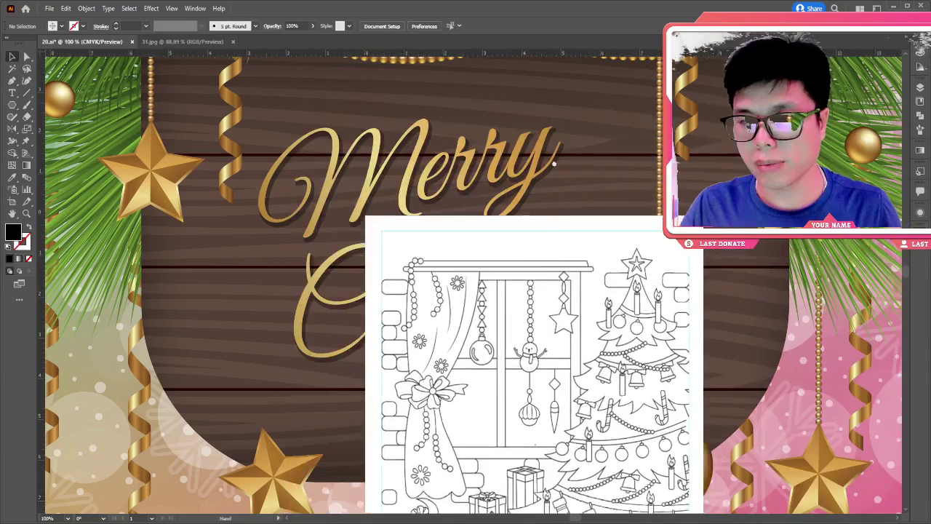
key("ctrl+plus")
key("ctrl+plus")
key("ctrl+minus")
key("ctrl+minus")
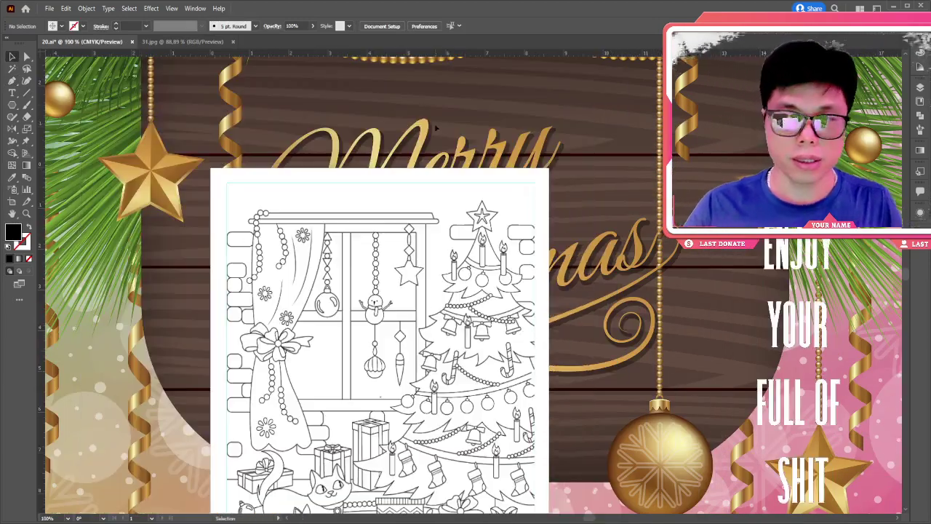
left_click_drag(718, 172, 589, 126)
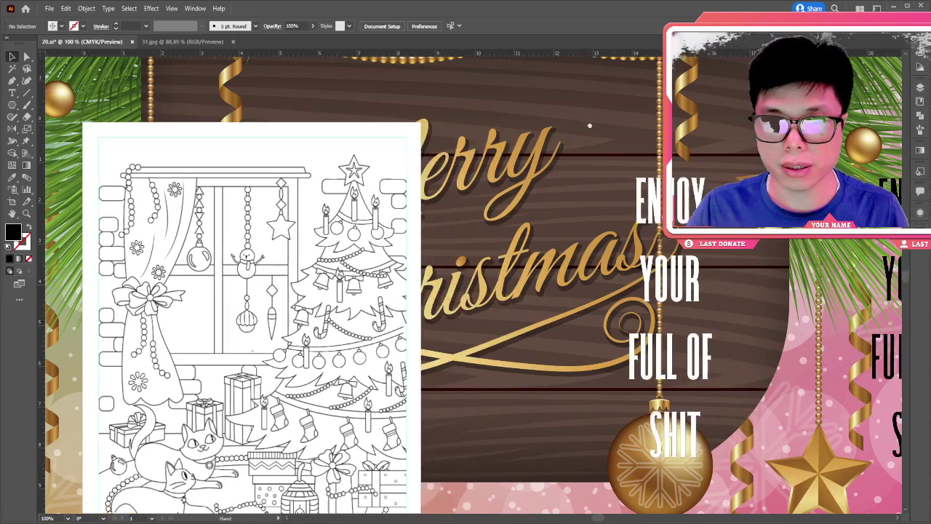
left_click(684, 214)
key("ctrl+shift+a")
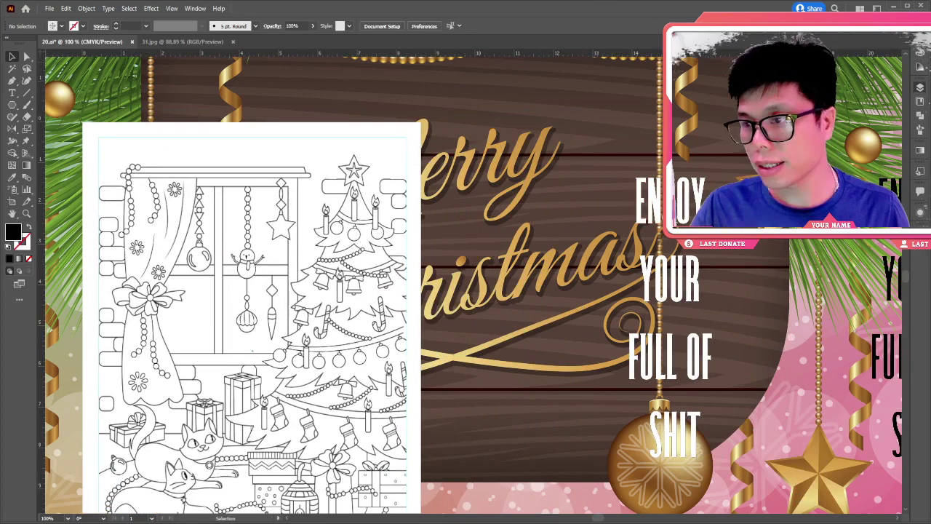
key("ctrl+minus")
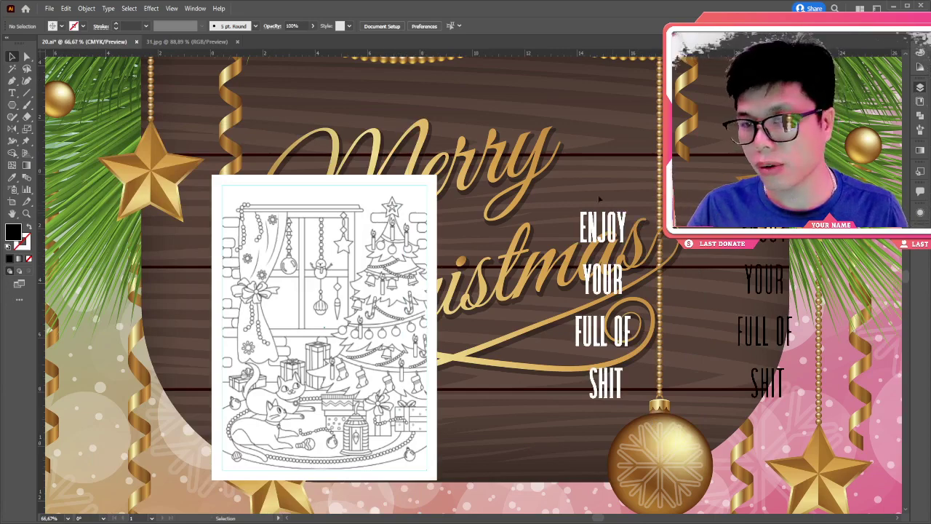
key("ctrl+plus")
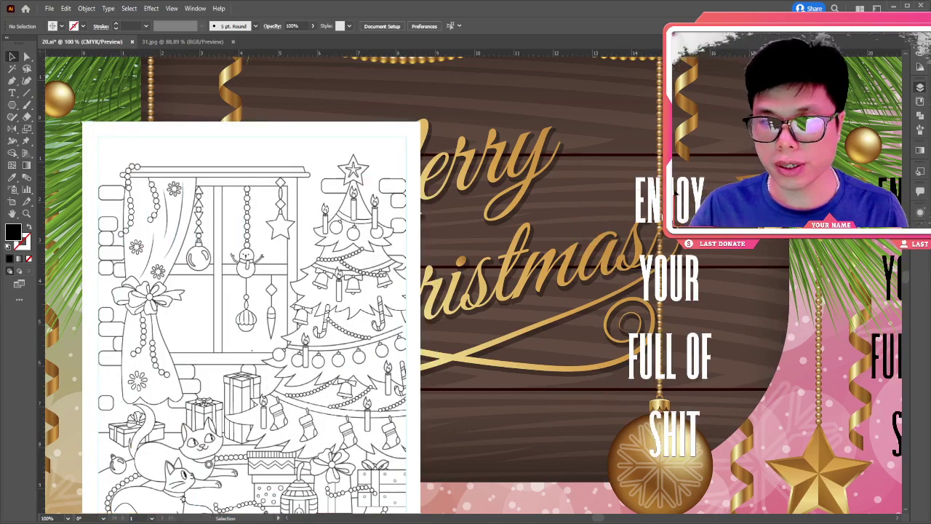
- Move the ENJOY, YOUR, FULL OF and SHIT word blocks onto the page top as one title line
left_click(703, 456)
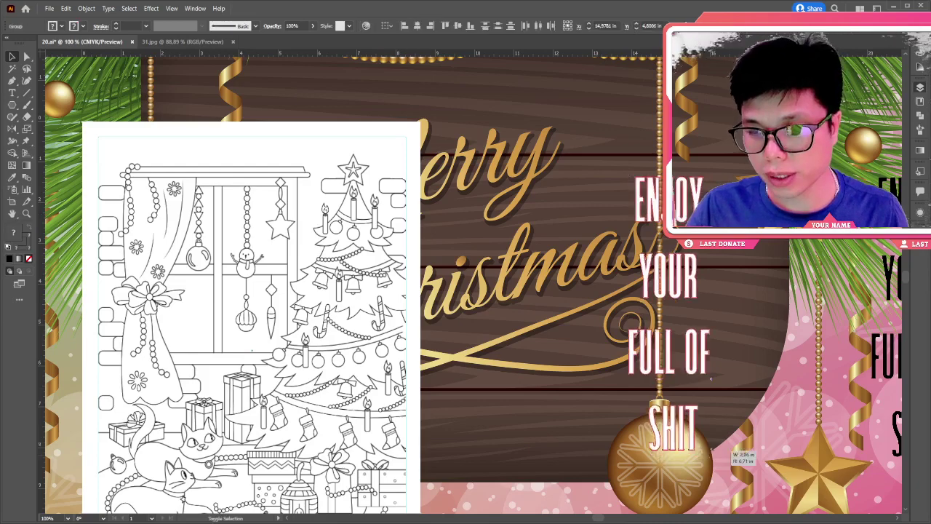
left_click_drag(702, 457, 676, 324)
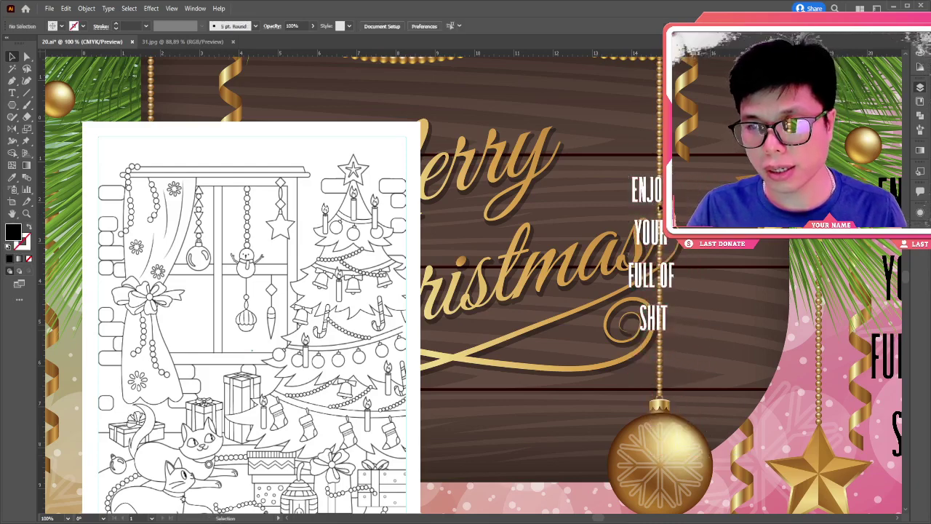
left_click_drag(655, 201, 137, 163)
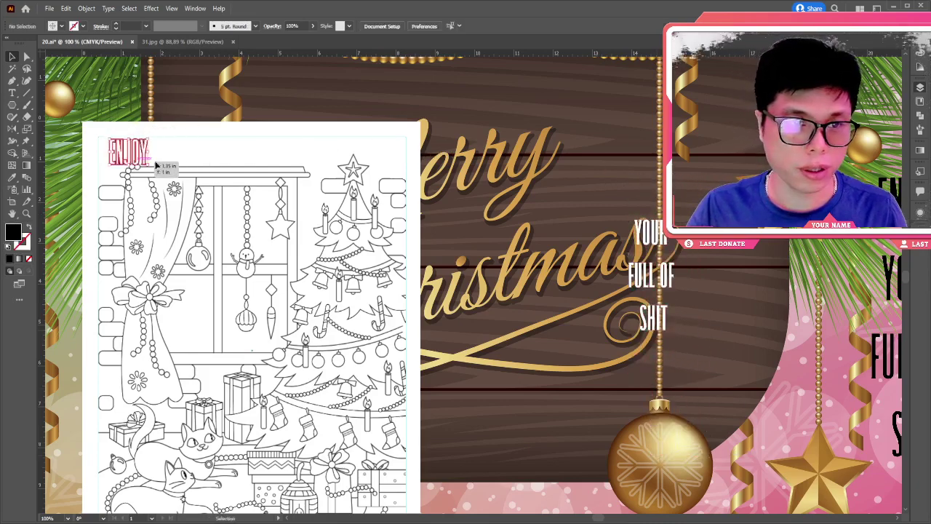
left_click_drag(644, 236, 144, 161)
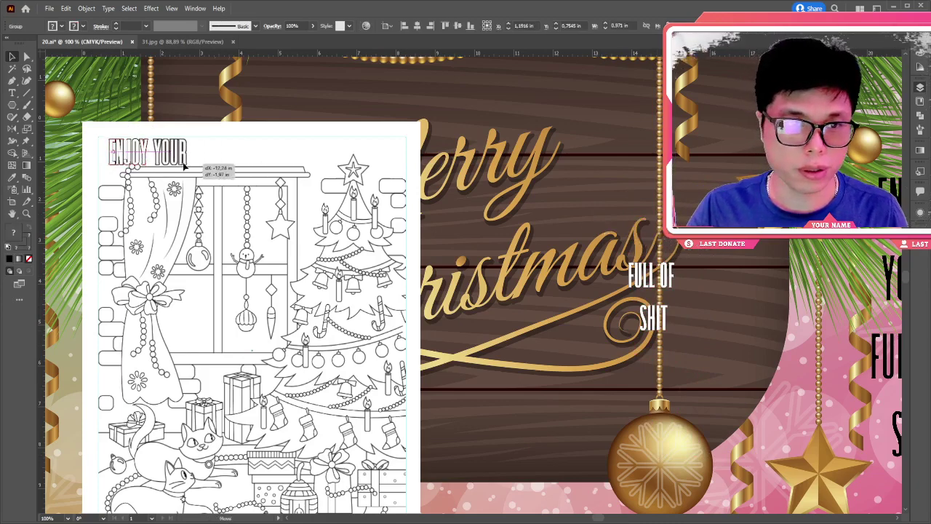
left_click(645, 278)
left_click_drag(644, 278, 211, 154)
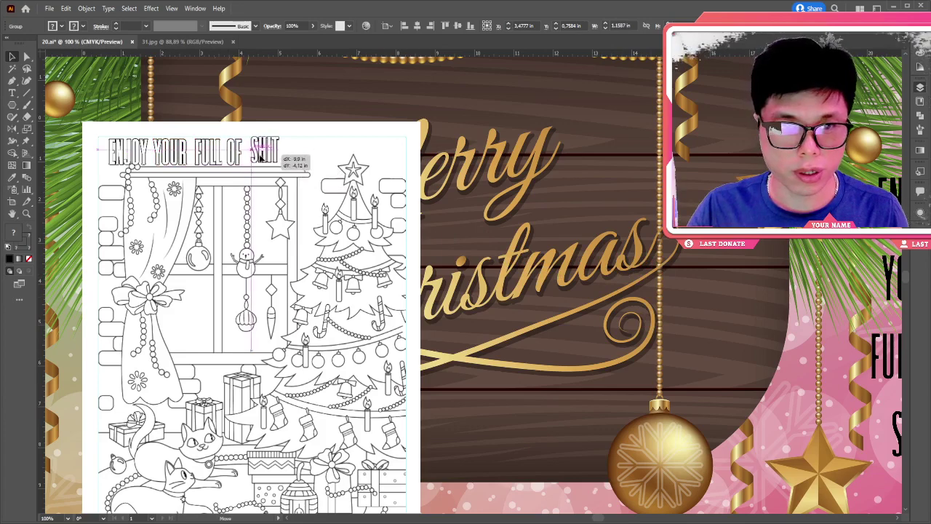
mouse_move(653, 328)
left_mouse_down()
mouse_move(259, 162)
mouse_move(127, 139)
mouse_move(179, 151)
left_mouse_up()
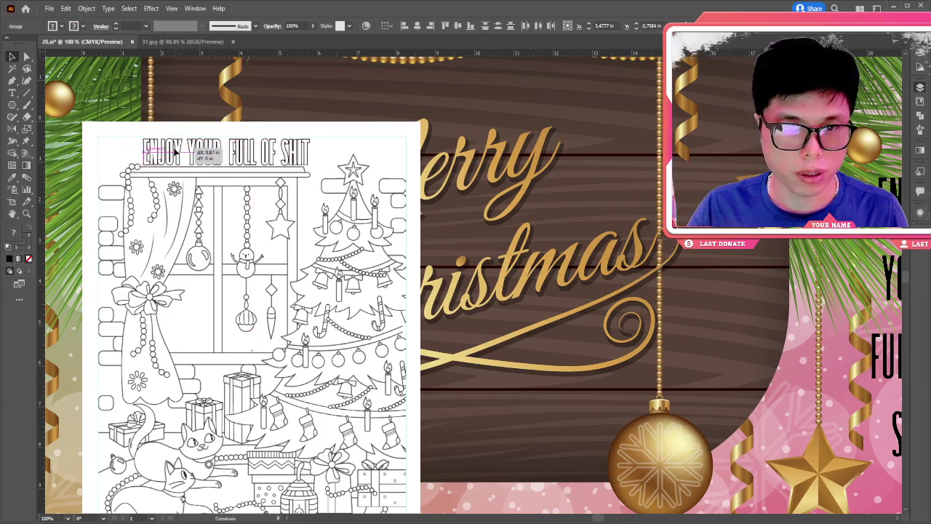
- Zoom in on the new title and shift it slightly left
key("ctrl+plus")
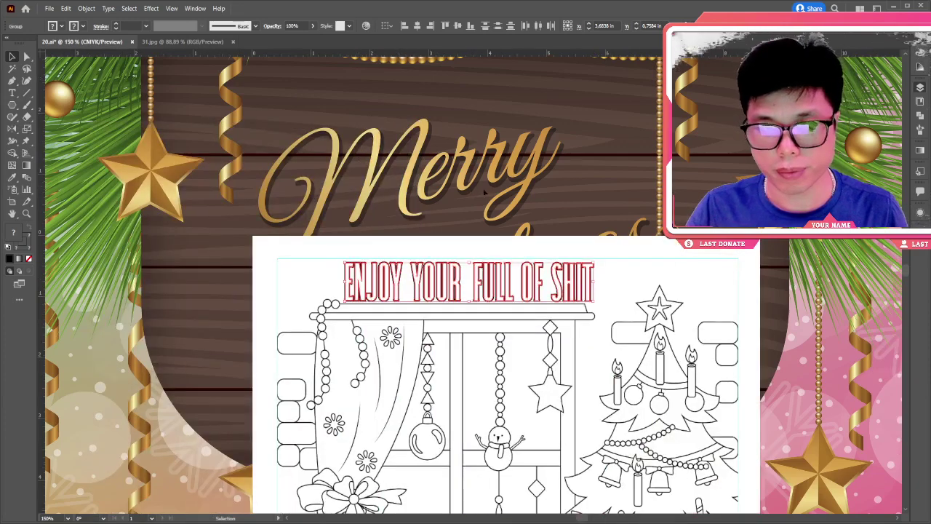
key("ctrl+shift+a")
scroll(451, 349, "down", 1)
scroll(452, 349, "right", 2)
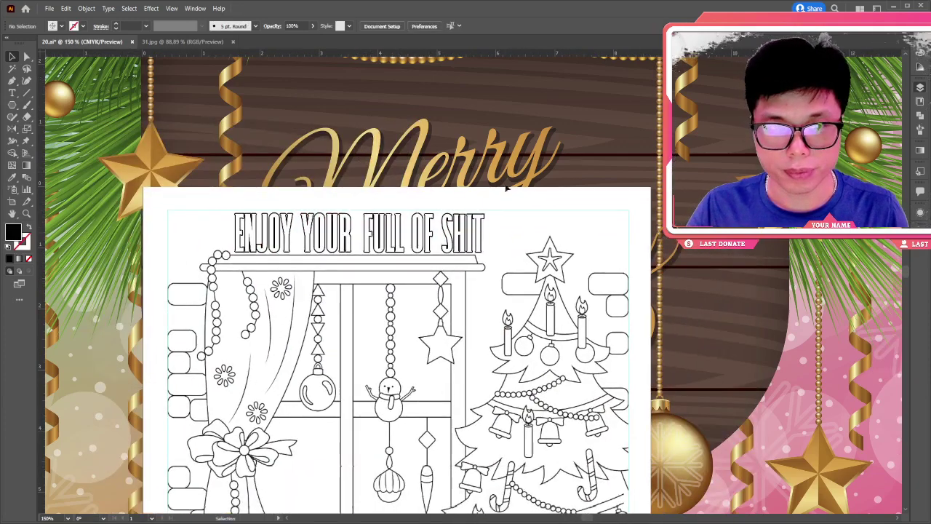
left_click(240, 231)
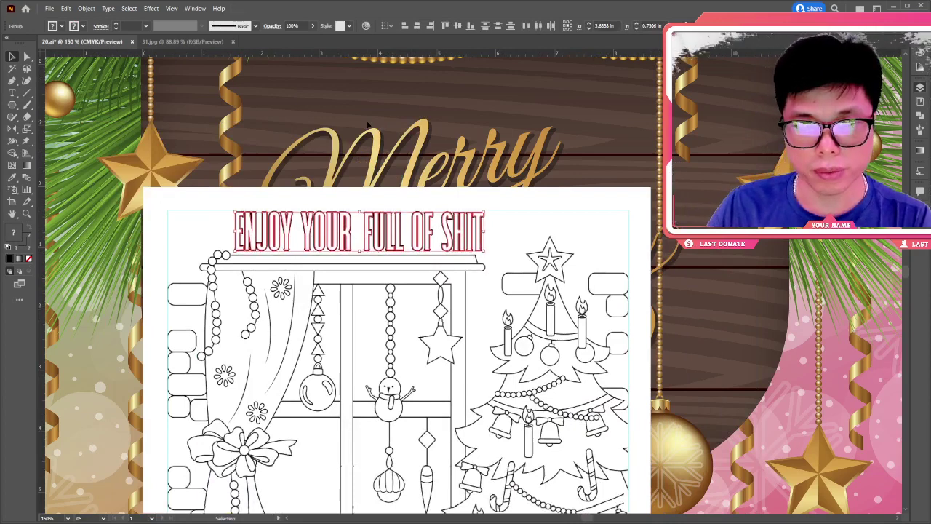
left_click(519, 246)
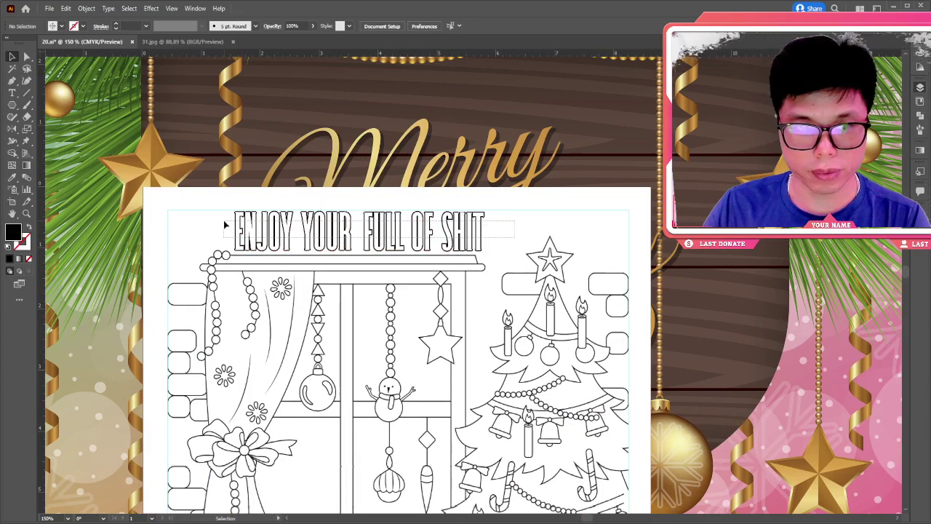
left_click_drag(252, 225, 244, 224)
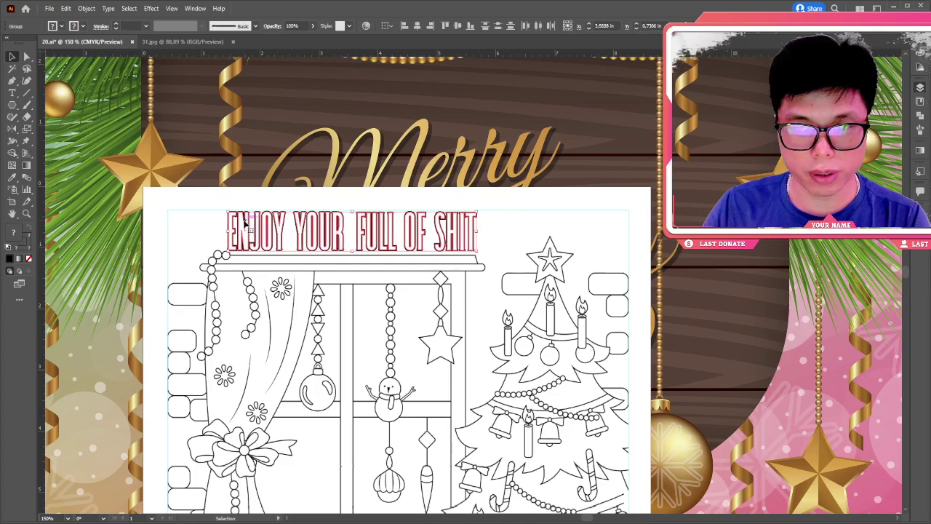
left_click(309, 155)
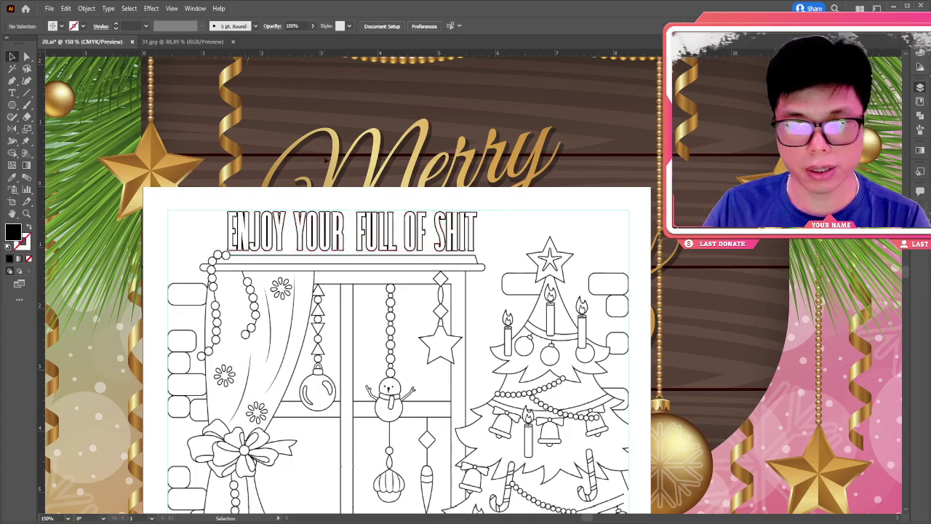
- Select the outlined ENJOY YOUR FULL OF SHIT title group and zoom in on it
left_click(220, 236)
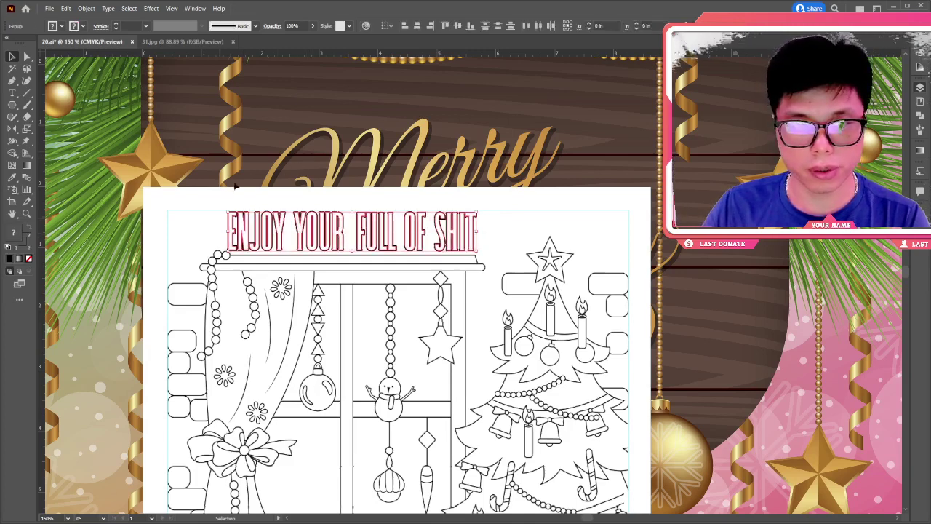
left_click(419, 230)
left_click(227, 227)
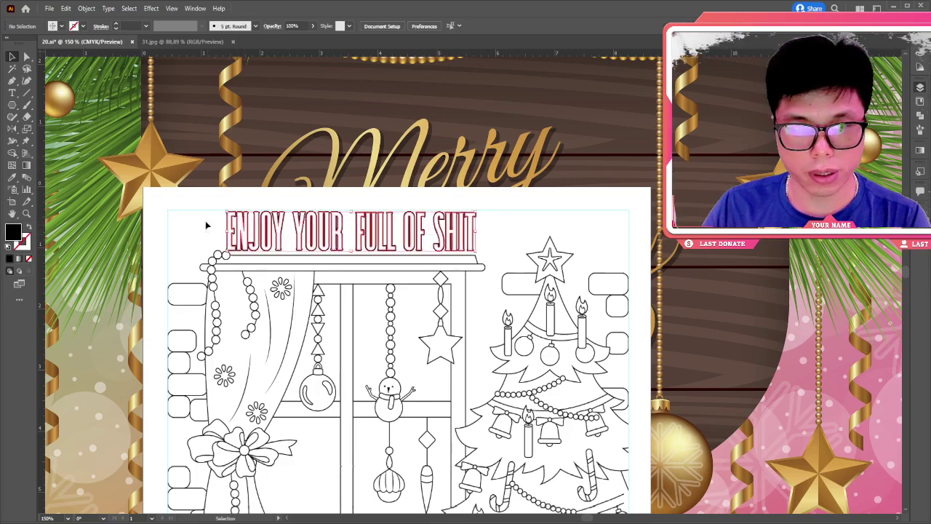
left_click(497, 237)
left_click(250, 234)
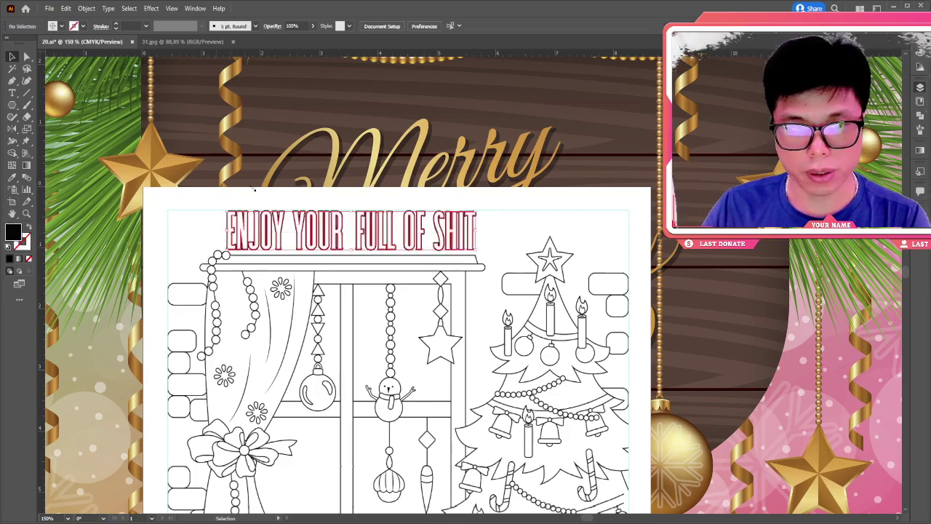
left_click(495, 238)
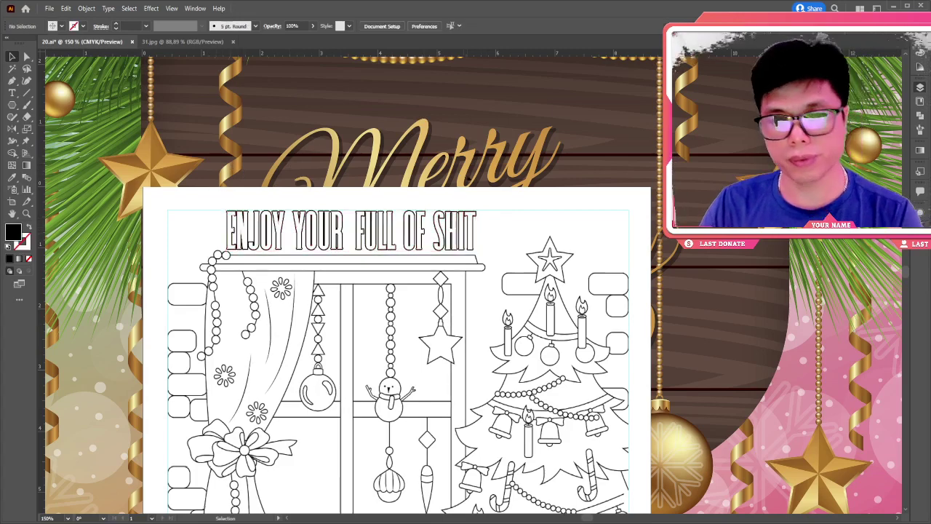
scroll(223, 186, "down", 1)
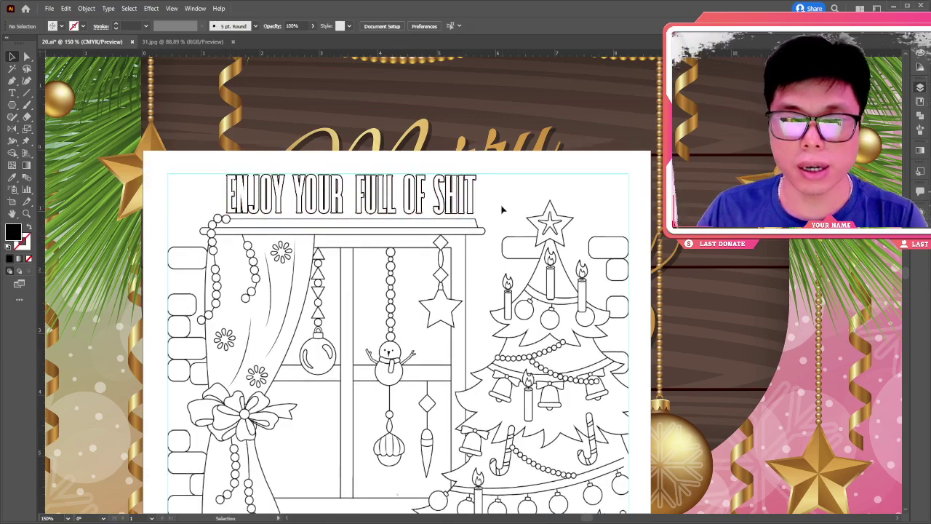
left_click(222, 185)
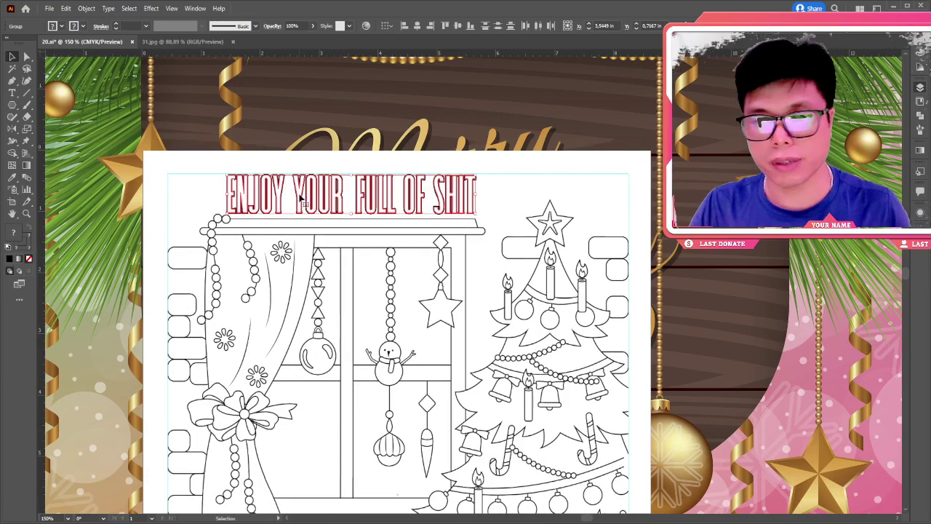
key("ctrl+equal")
- Move the title down above the mantel, narrow it, and nudge it left
left_click_drag(459, 228, 369, 172)
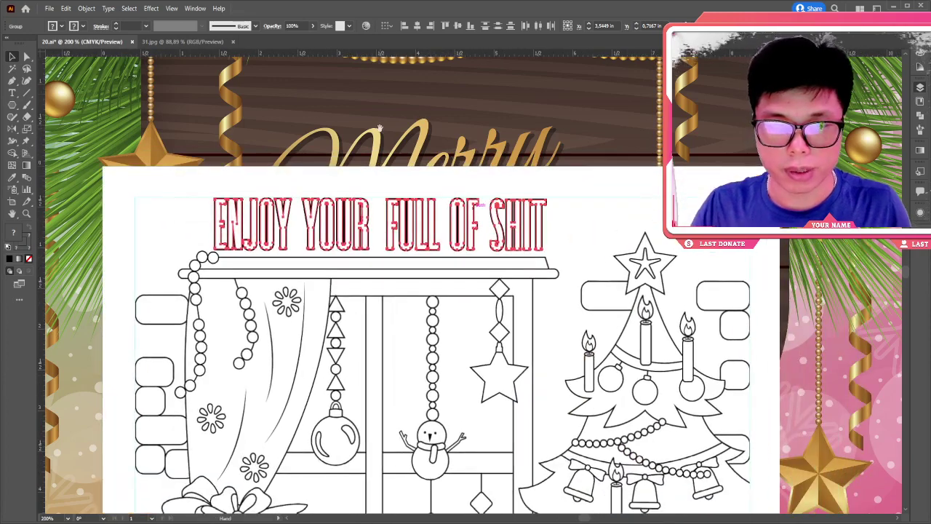
left_click_drag(349, 238, 371, 247)
left_click_drag(558, 228, 547, 229)
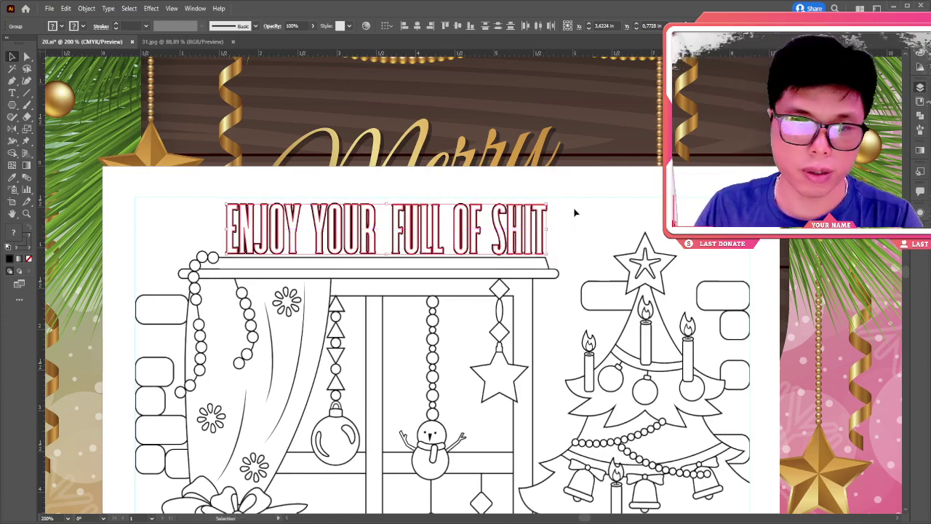
key("Left")
key("Left")
key("Left")
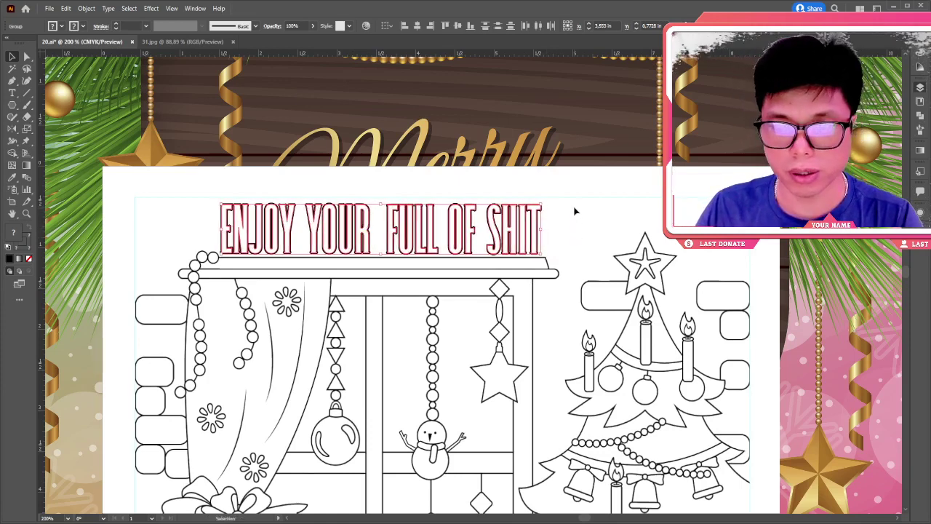
left_click(575, 211)
- Zoom in closer and select the whole heading text group
key("ctrl+equal")
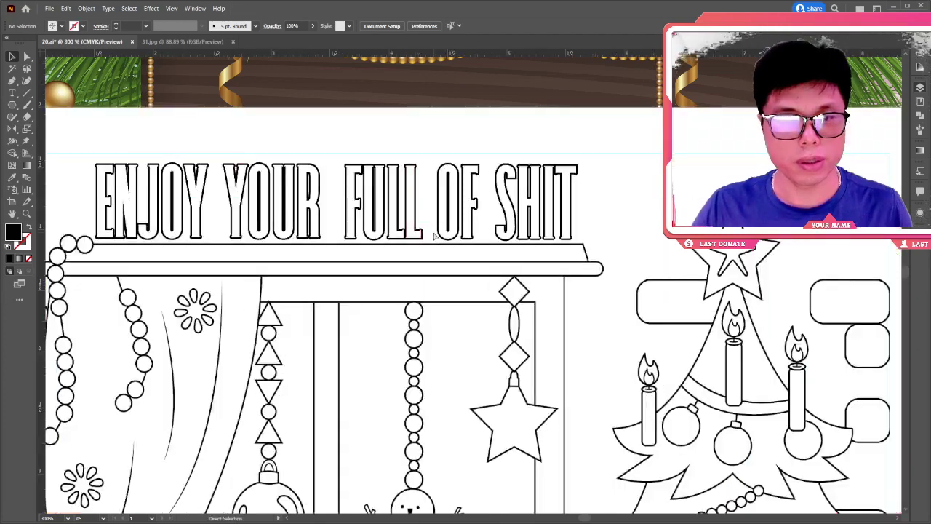
key("ctrl+equal")
left_click_drag(362, 174, 565, 175)
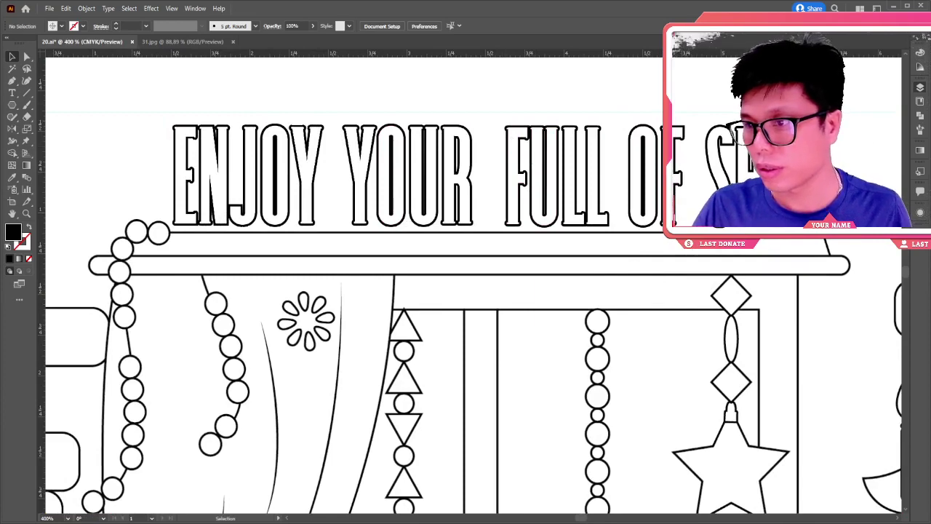
left_click(728, 174)
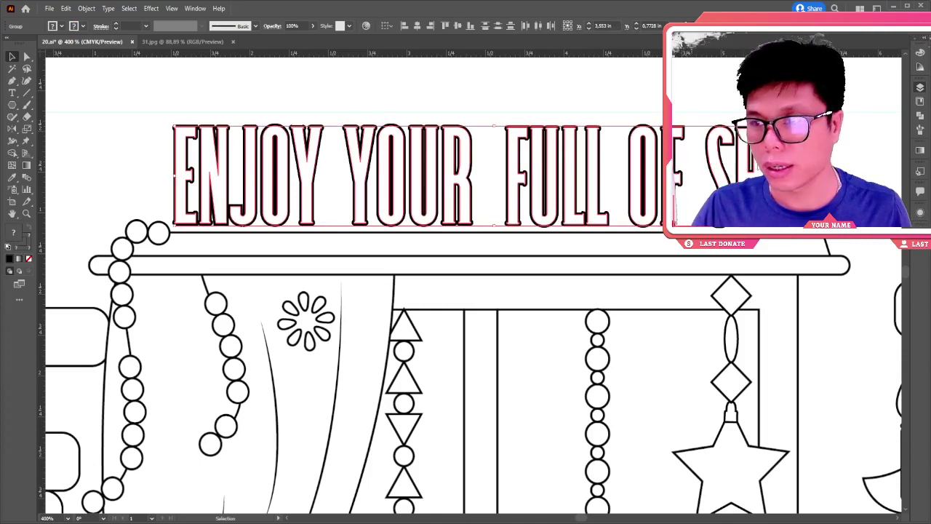
key("Delete")
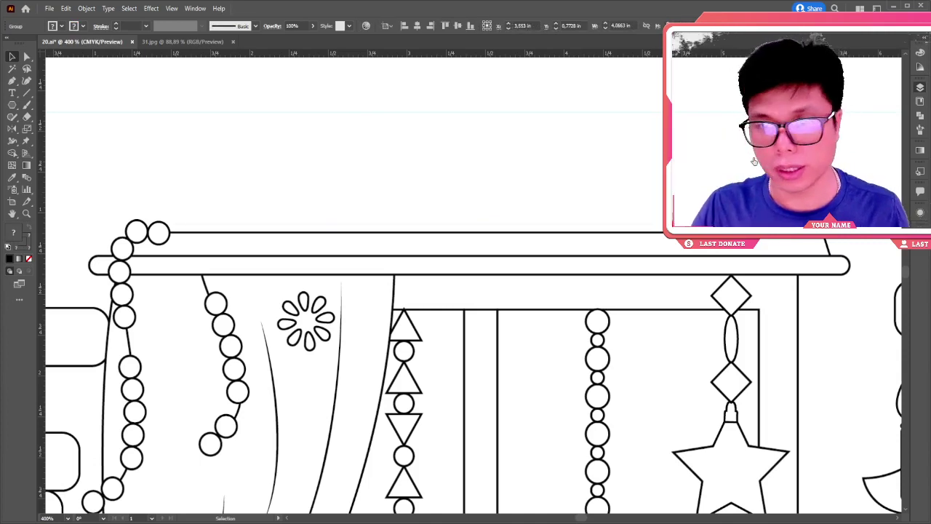
key("ctrl+z")
left_click(894, 166)
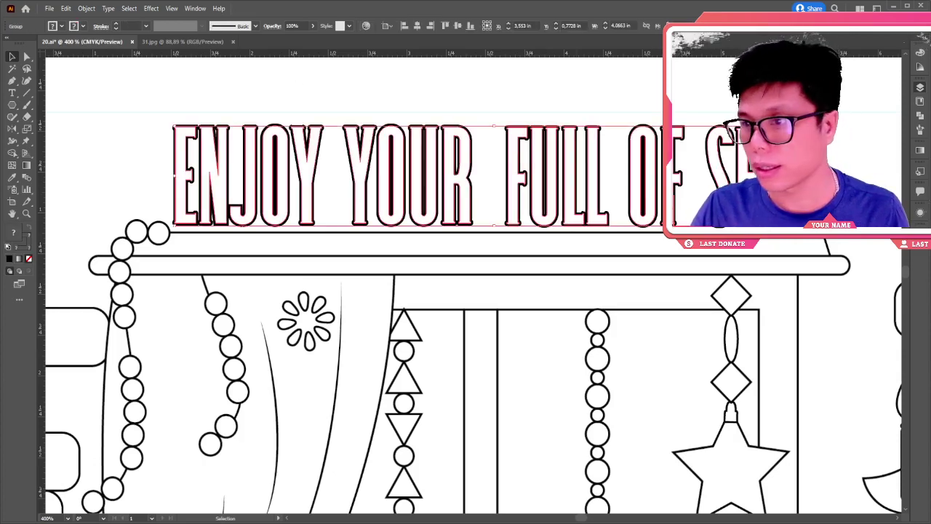
left_click(893, 174)
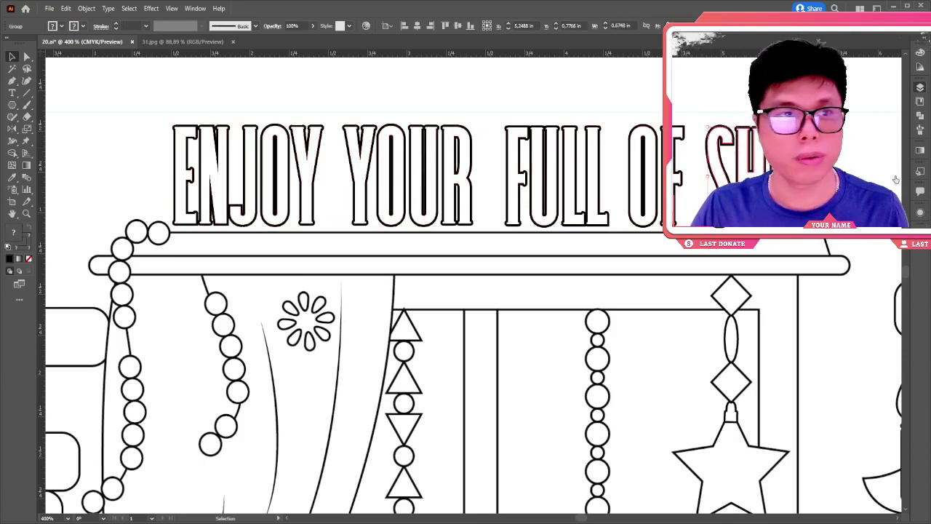
left_click(896, 179)
left_click(892, 186)
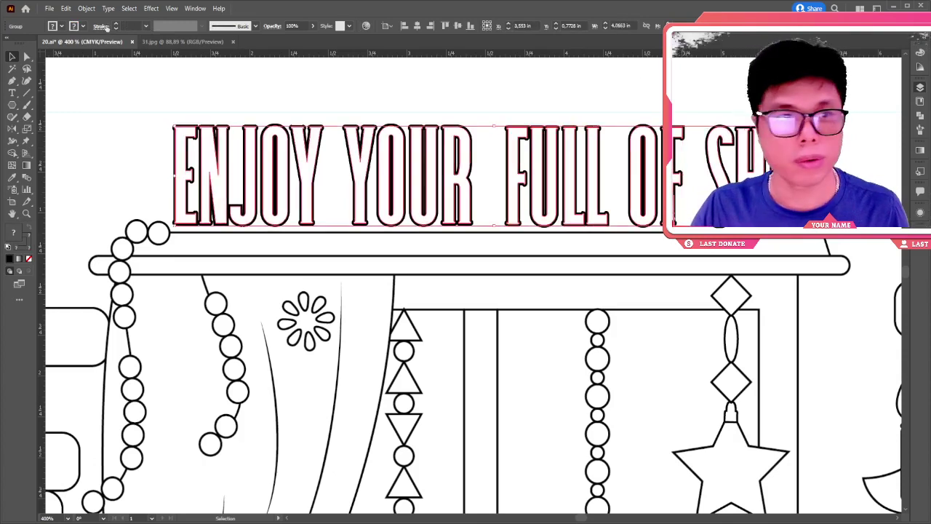
key("slash")
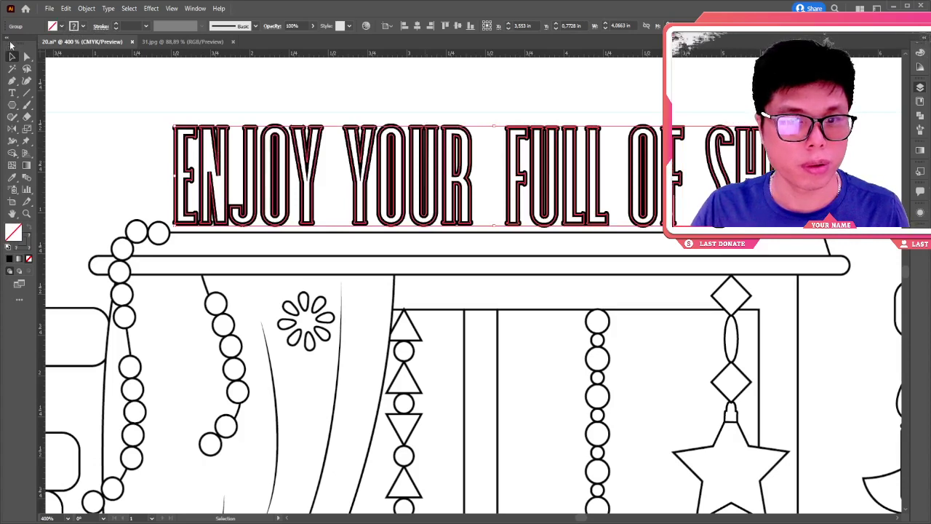
key("ctrl+z")
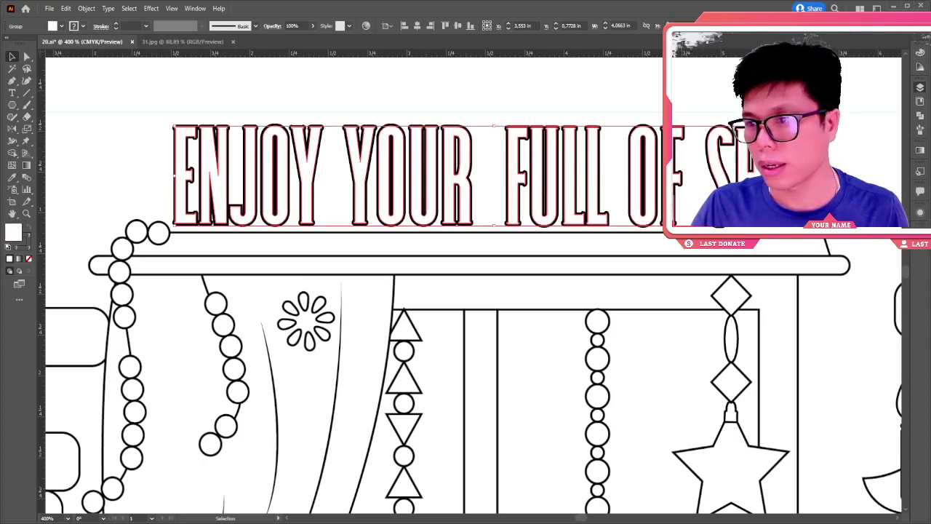
key("Delete")
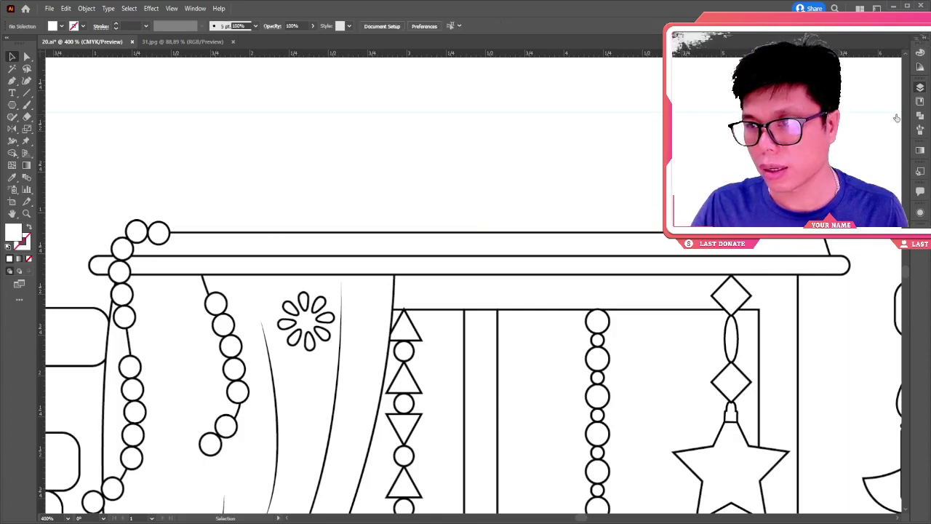
key("t")
- Delete the stacked word block from the wood sign, leaving only Merry Christmas
key("ctrl+0")
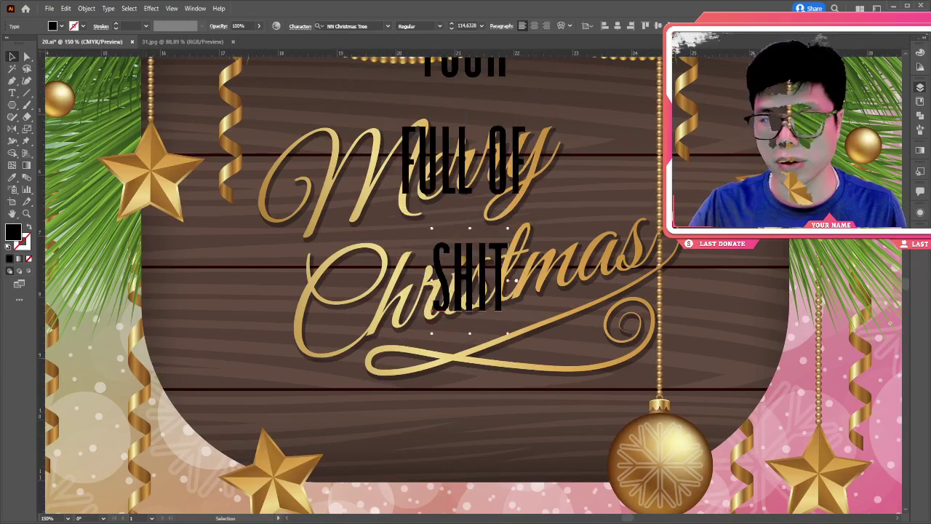
key("ctrl+plus")
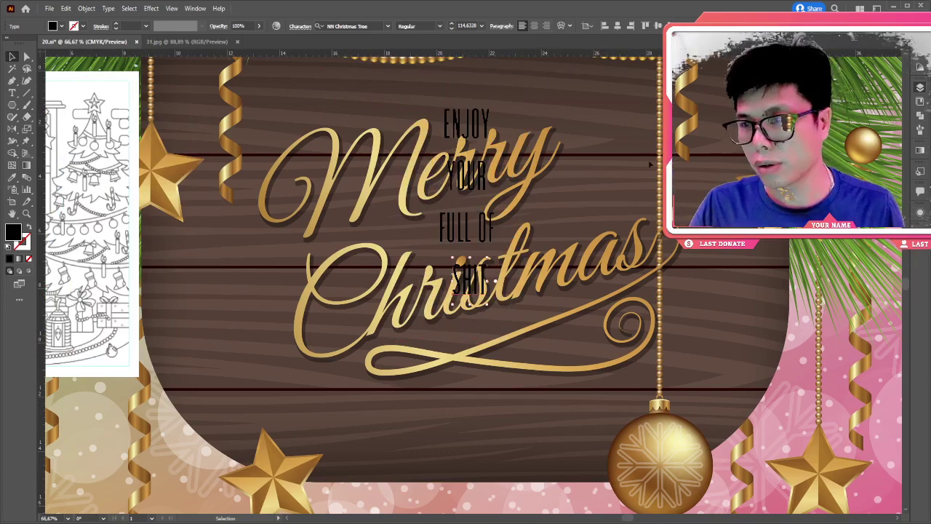
key("ctrl+shift+a")
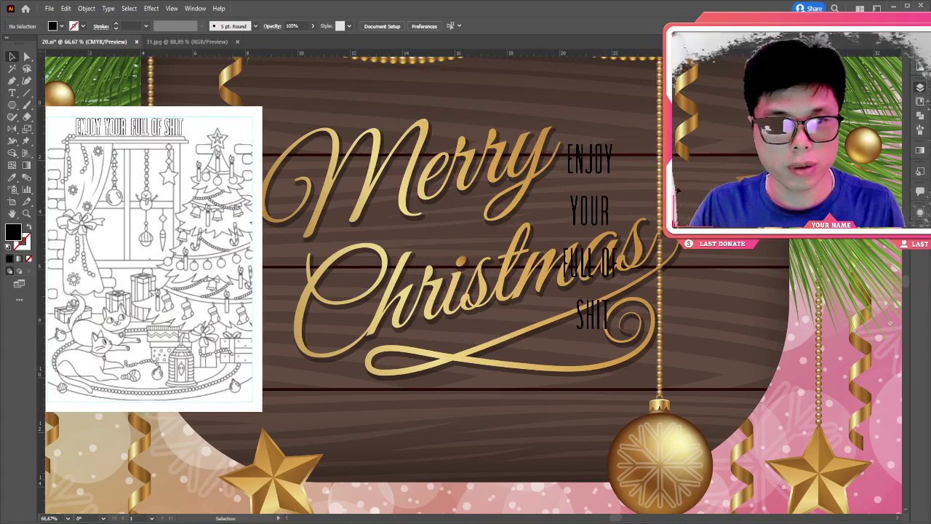
left_click(593, 313)
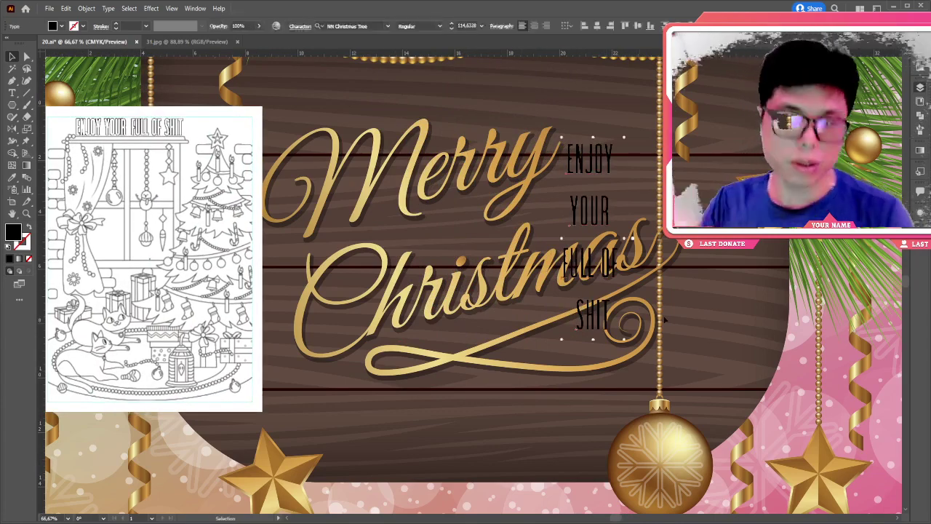
key("Delete")
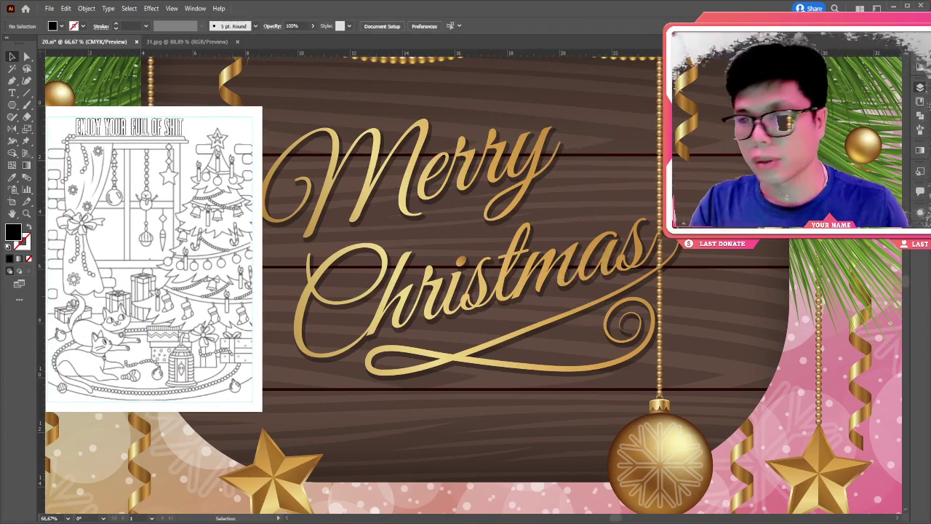
- Move the coloring page to the centre of the Christmas background
left_click_drag(145, 254, 365, 294)
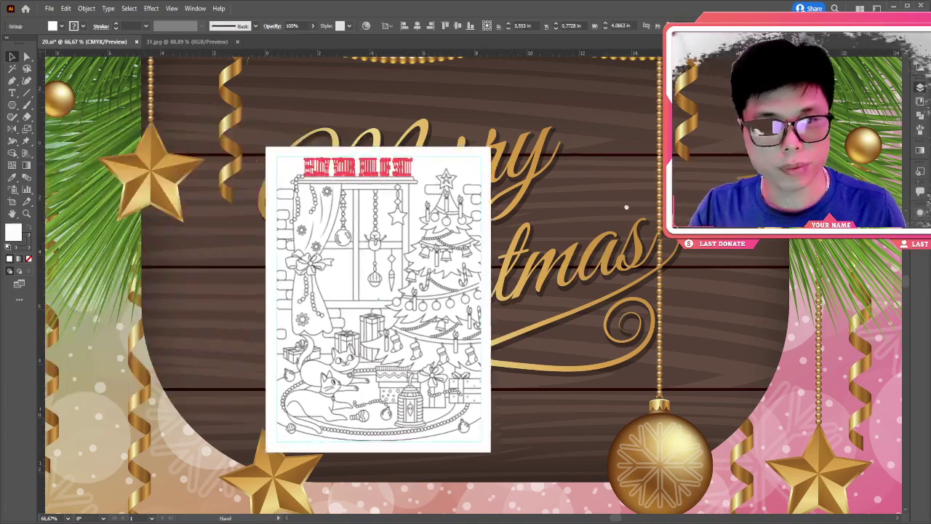
key("ctrl+equal")
key("ctrl+equal")
left_click_drag(509, 363, 452, 320)
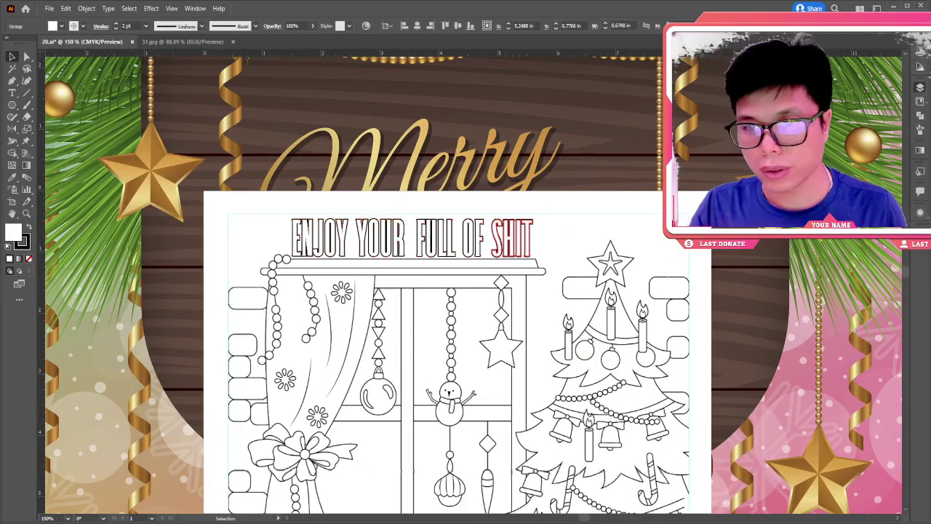
left_click_drag(510, 237, 445, 222)
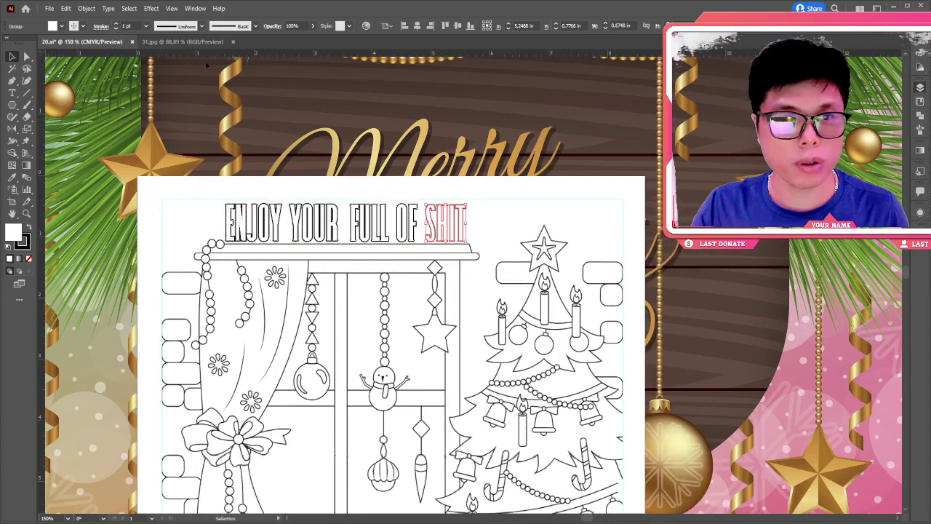
left_click(234, 81)
- Set the stroke weight of the heading word SHIT to 1.5 pt
key("ctrl+equal")
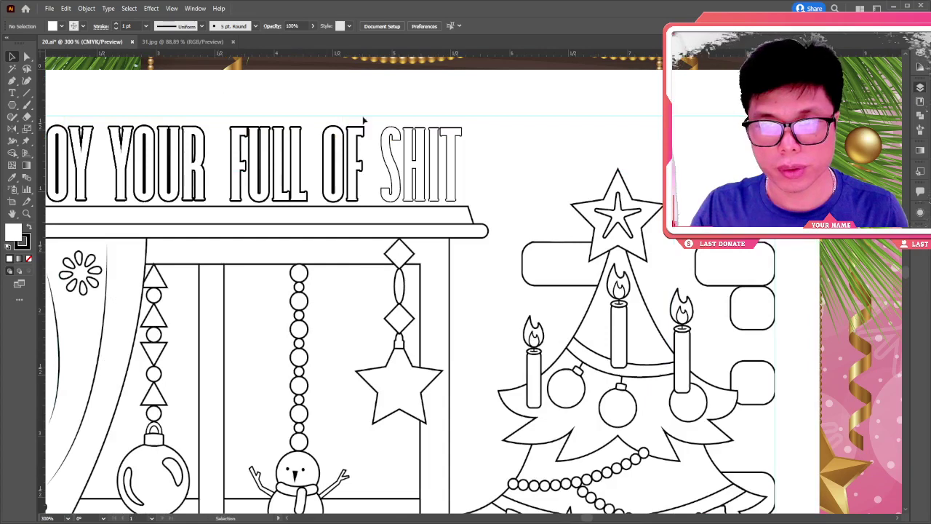
left_click(892, 150)
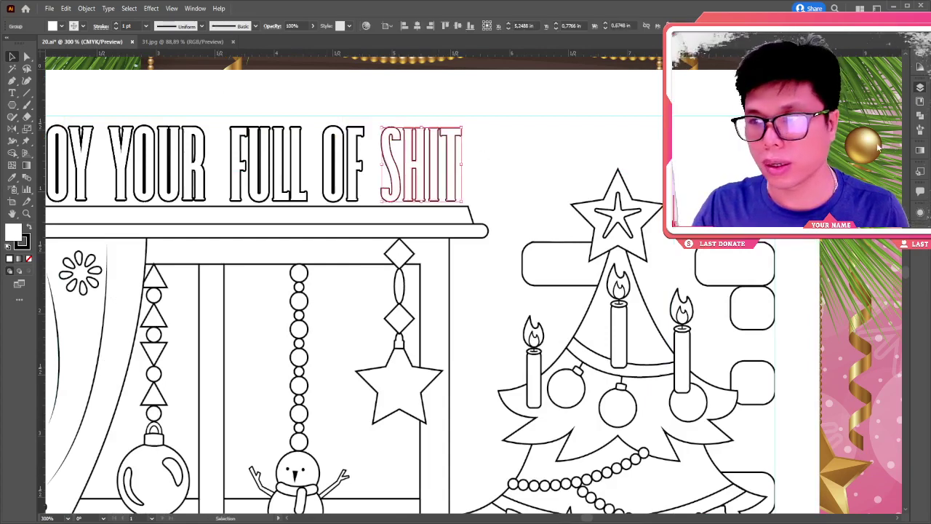
left_click(128, 26)
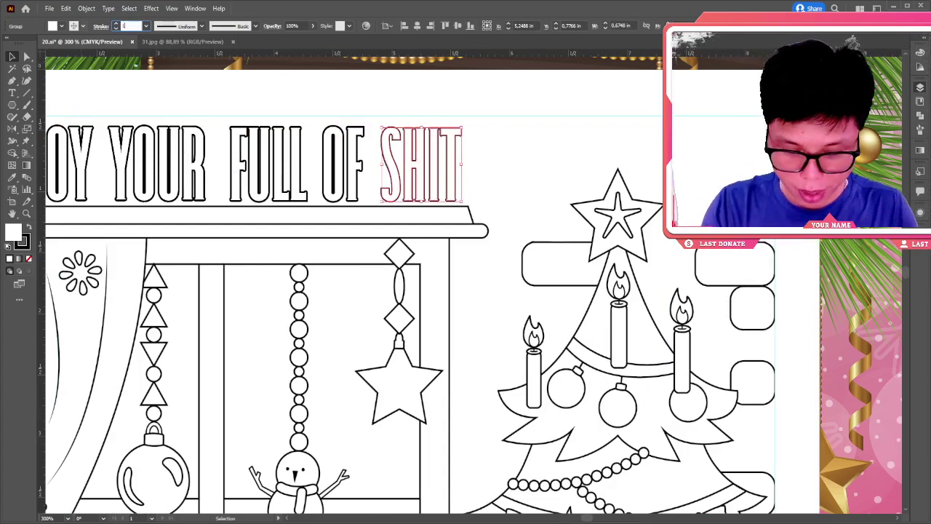
type(".5")
key("Return")
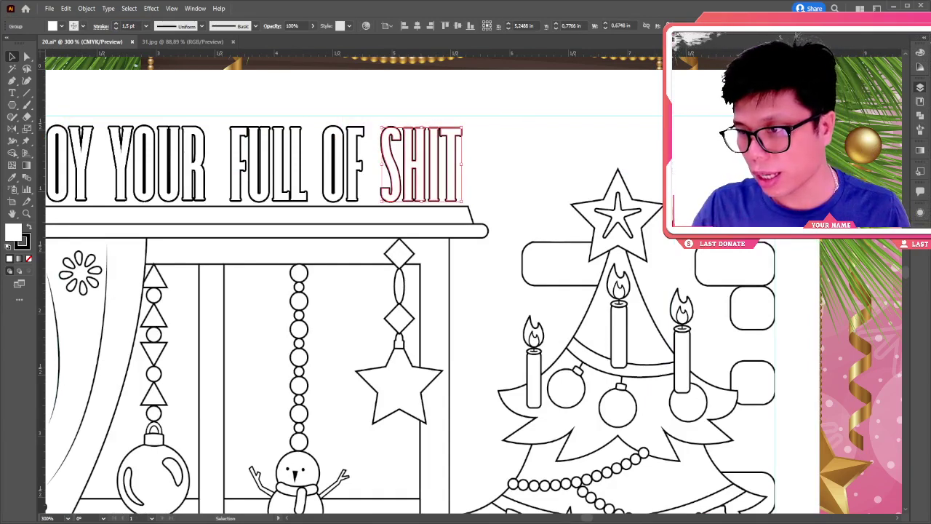
- Give the ENJOY YOUR FULL OF letters a 1.5 pt stroke to match SHIT
left_click(72, 164)
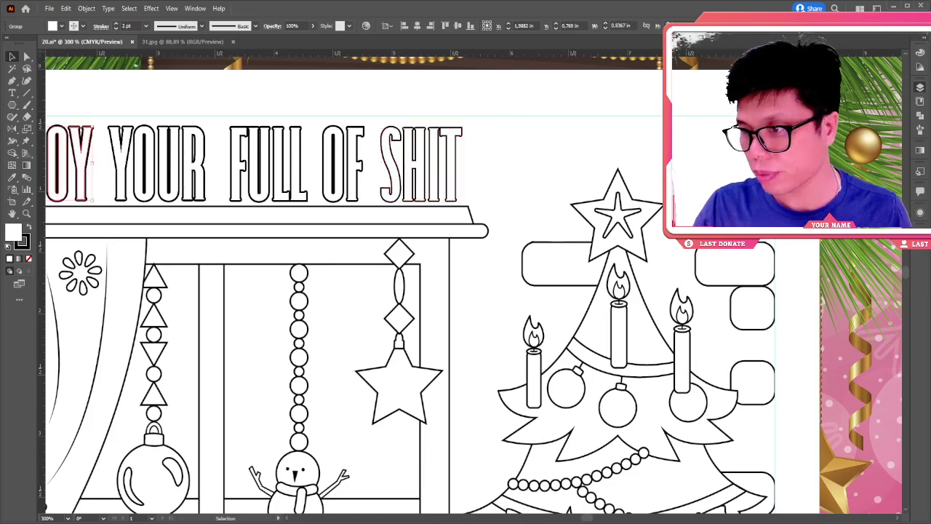
left_click(157, 163, "shift")
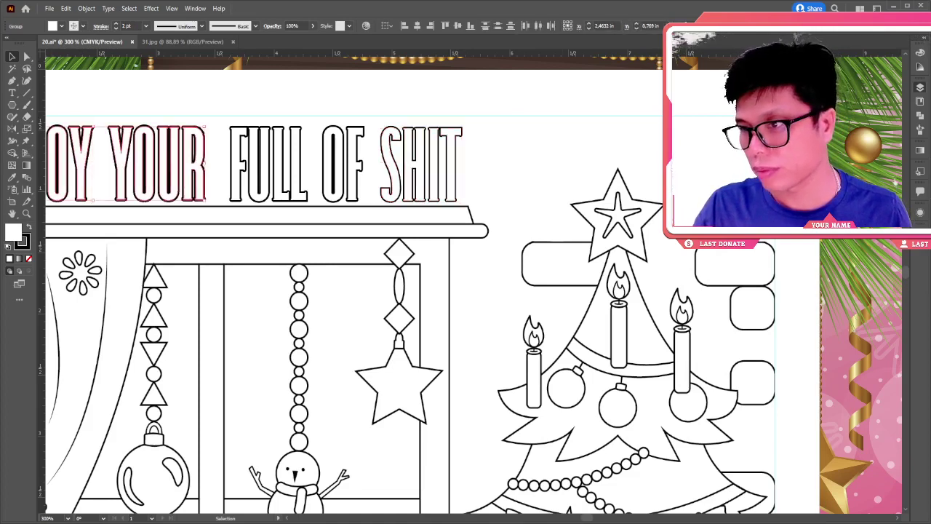
left_click(269, 164, "shift")
key("a")
left_click(122, 27)
type("1")
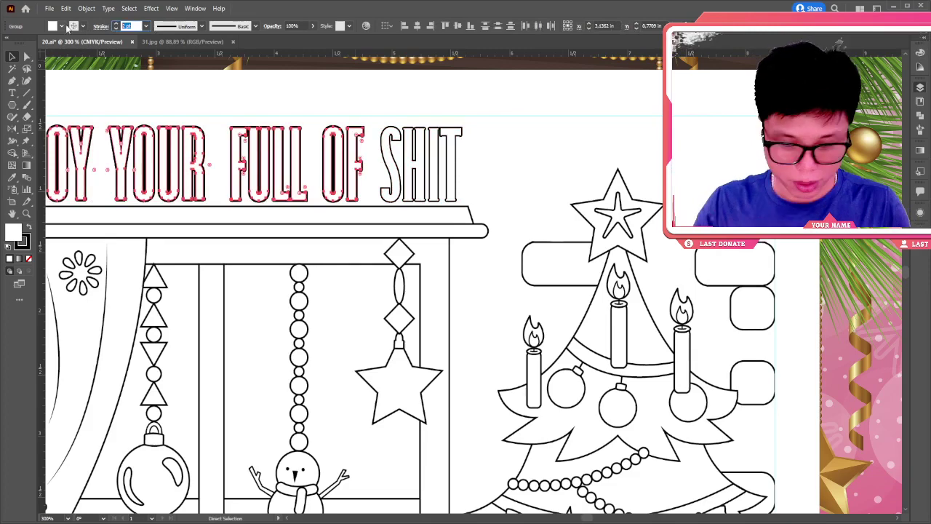
type(".5")
key("Return")
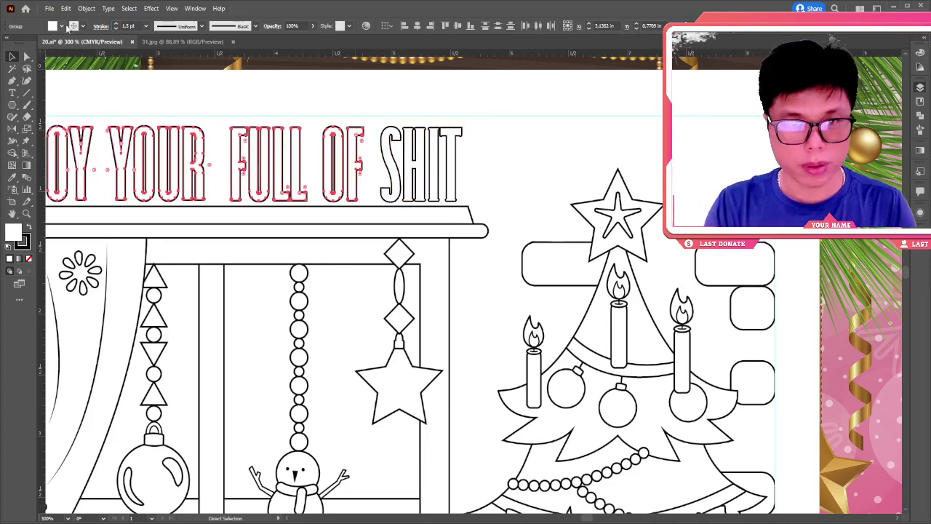
key("ctrl+minus")
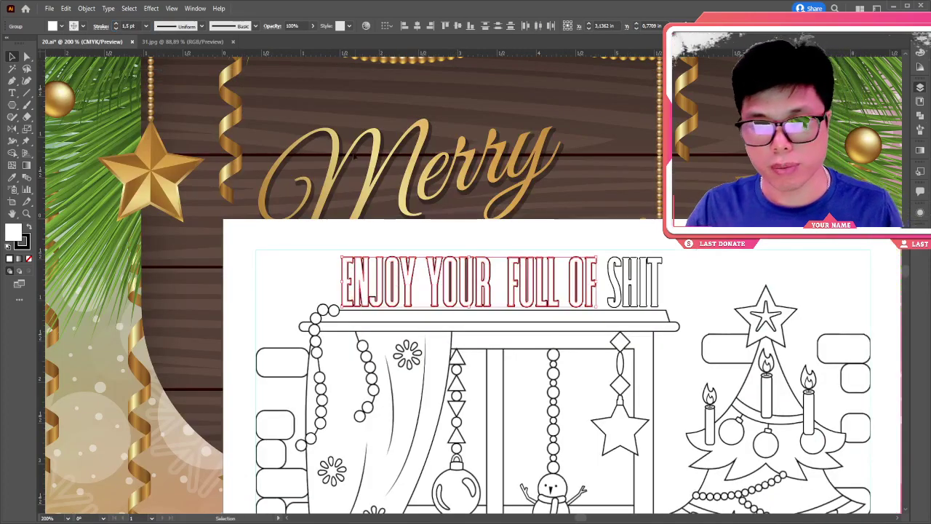
key("ctrl+shift+a")
left_click_drag(507, 165, 403, 120)
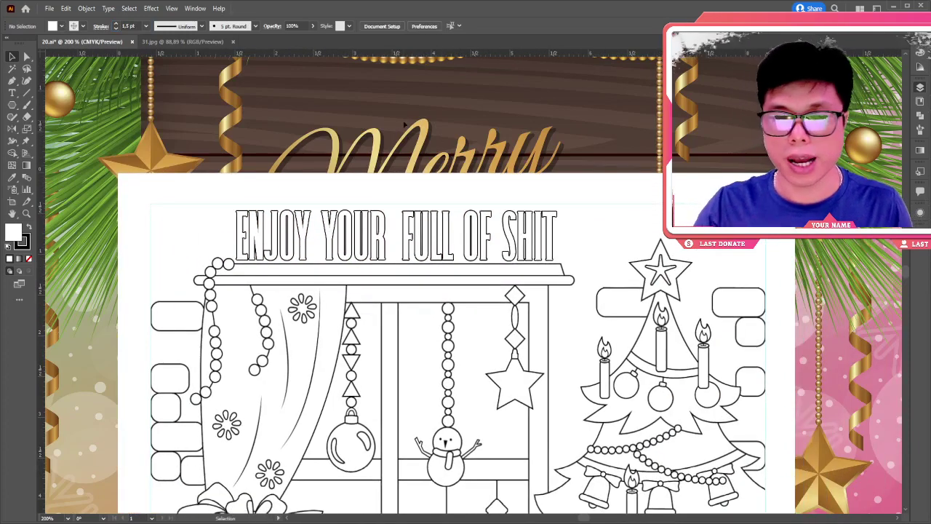
- Zoom out to 150% and reopen the 31.jpg image's opacity mask for editing
key("ctrl+minus")
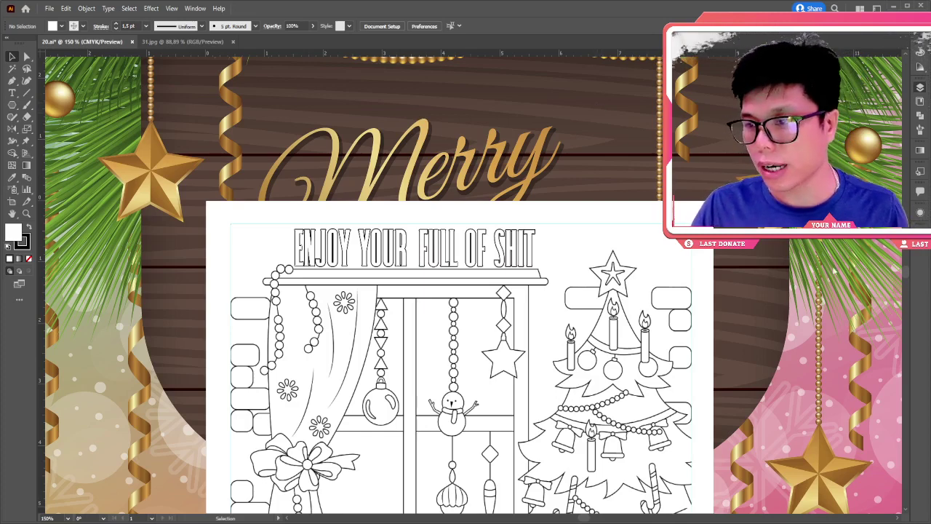
left_click(466, 328)
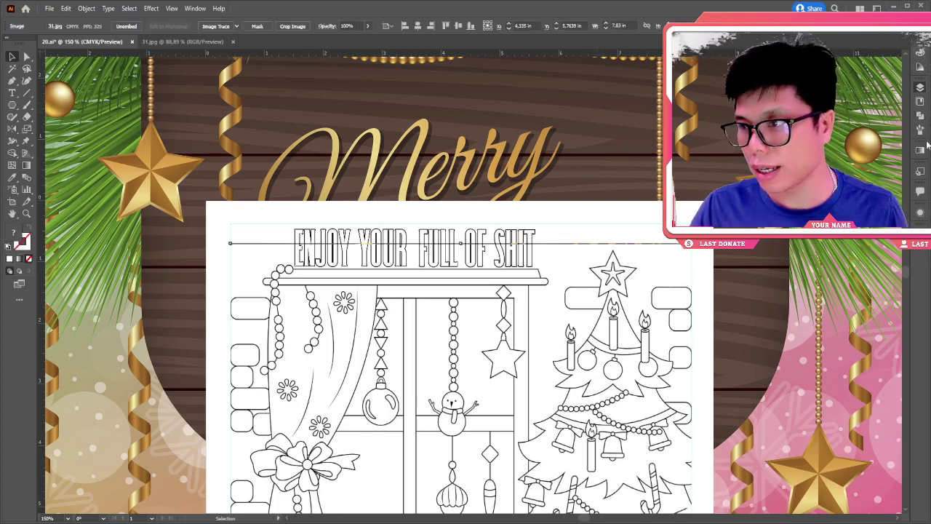
key("ctrl+z")
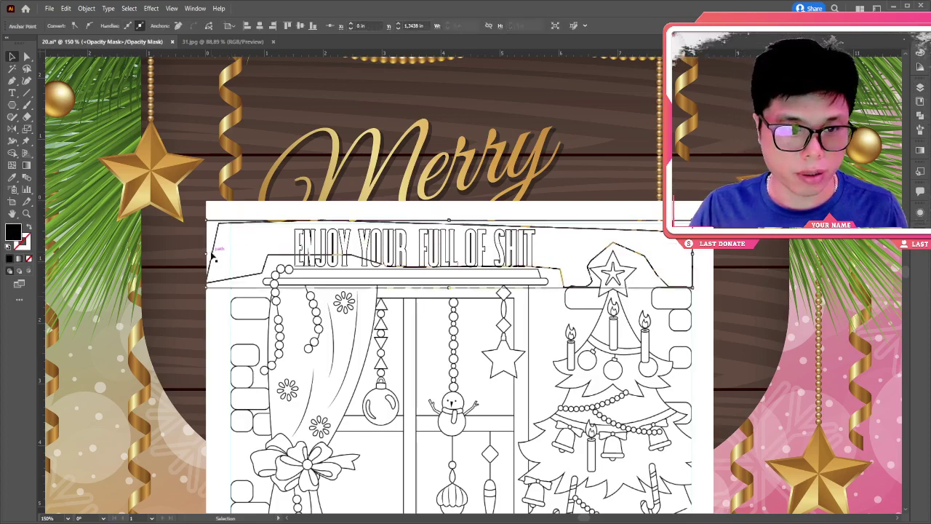
- Drag the opacity mask's top-left anchors up and right to uncover the upper-left rounded brick
left_click_drag(208, 253, 281, 254)
key("ctrl+z")
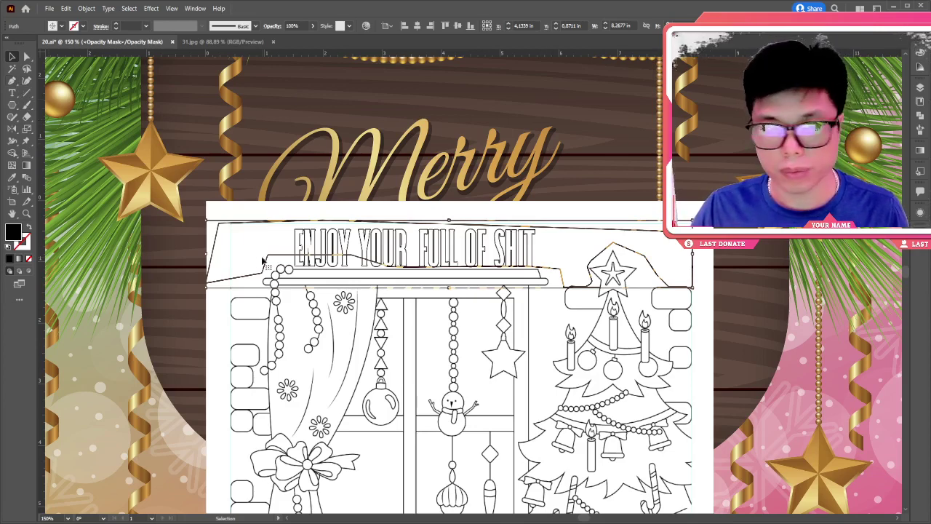
left_click(27, 57)
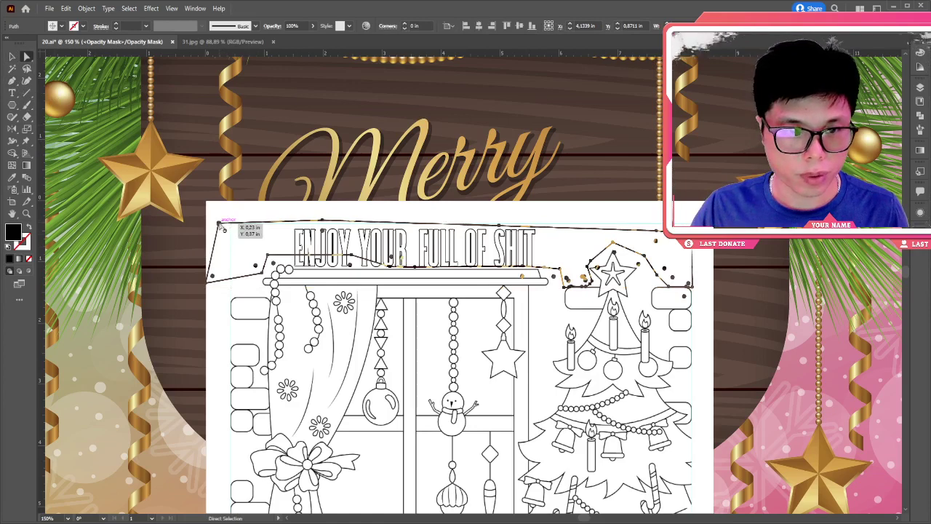
left_click_drag(217, 223, 278, 224)
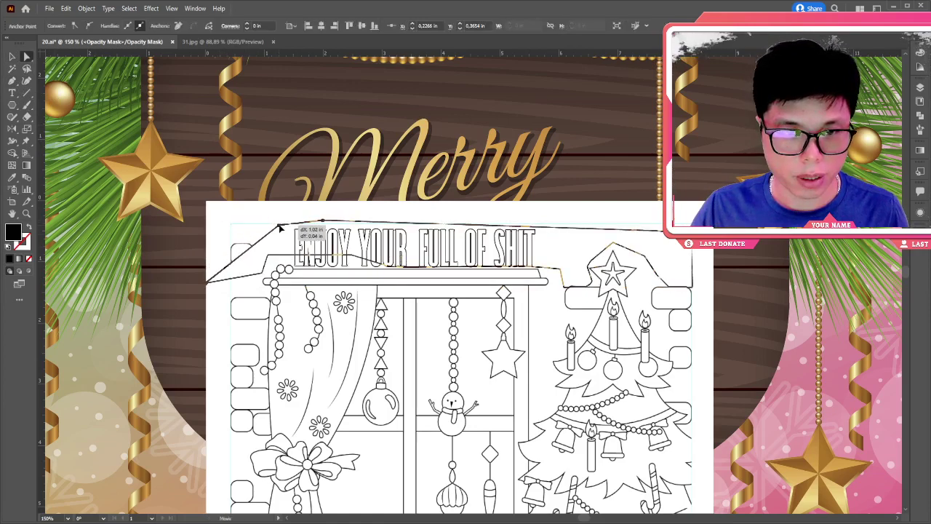
left_click_drag(208, 285, 262, 256)
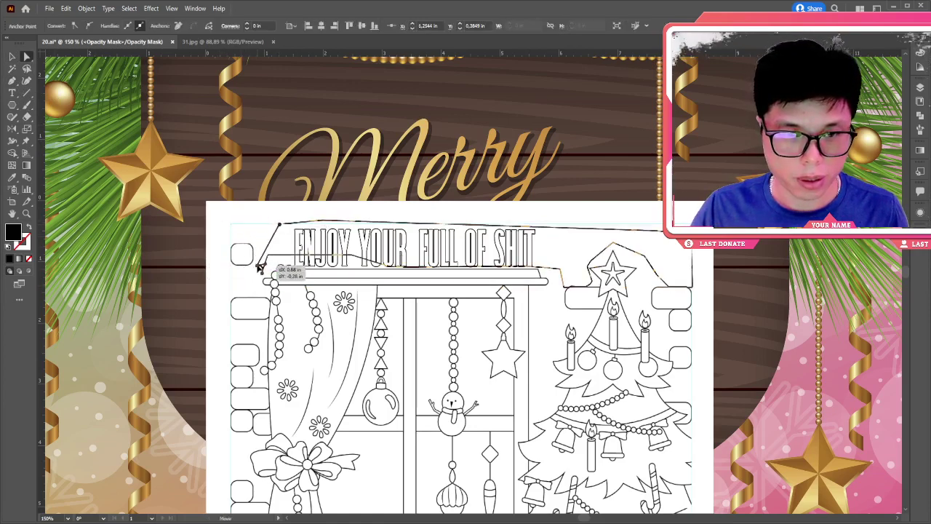
left_click(361, 172)
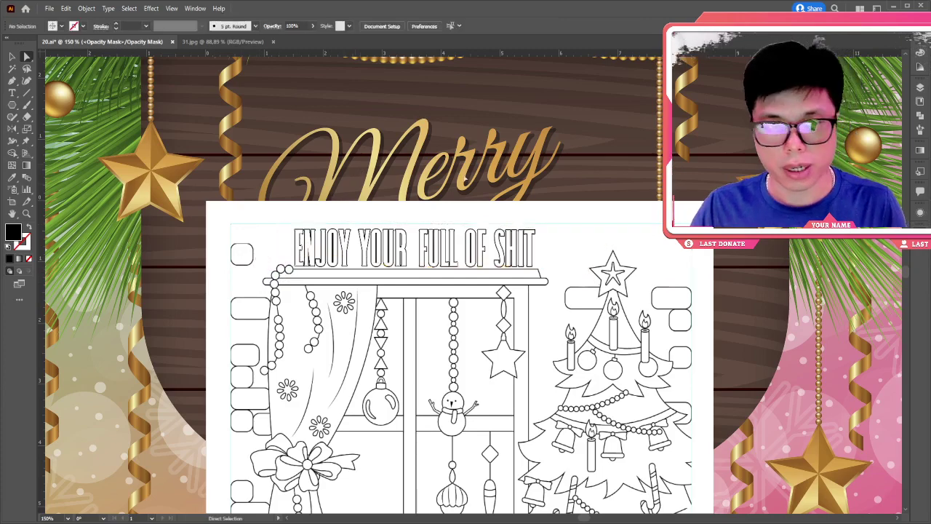
key("ctrl+plus")
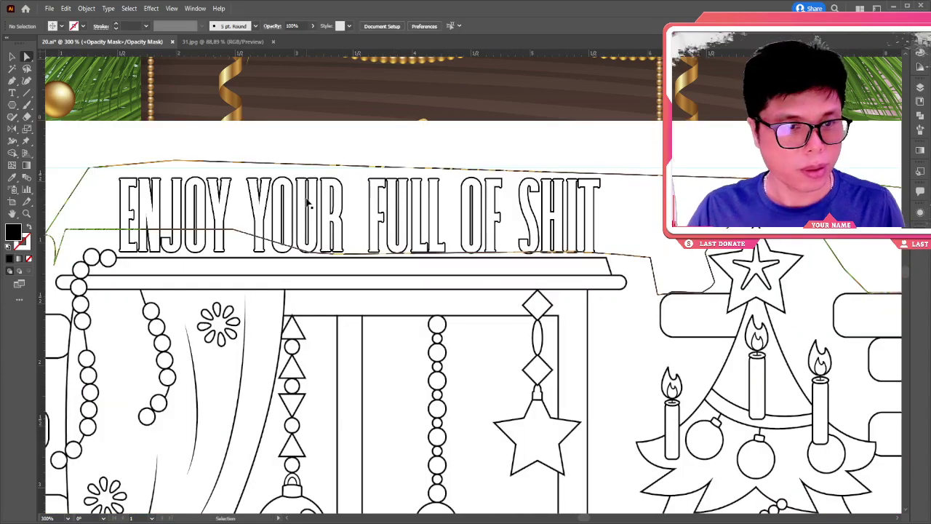
- Zoom out and select the opacity mask anchors around the heading and treetop
scroll(309, 206, "left", 5)
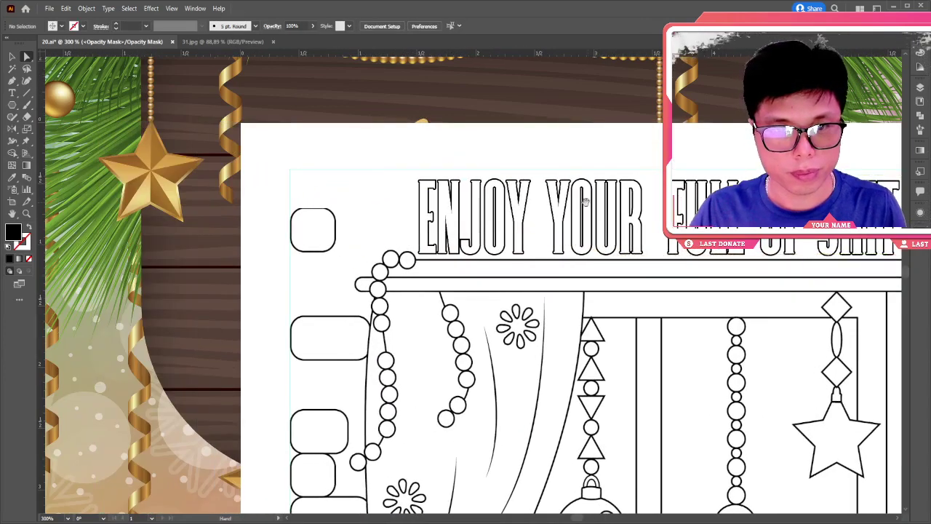
scroll(527, 205, "right", 3)
scroll(509, 200, "right", 3)
scroll(488, 195, "right", 3)
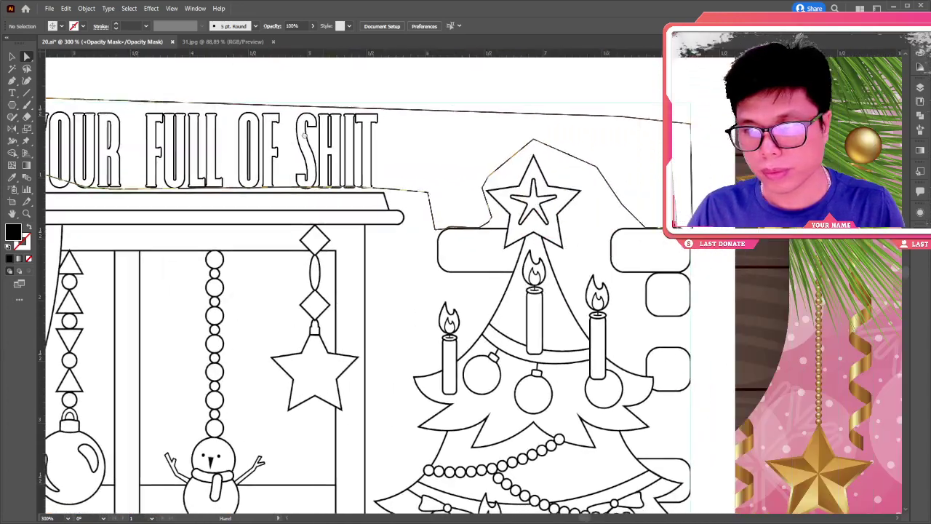
key("ctrl+minus")
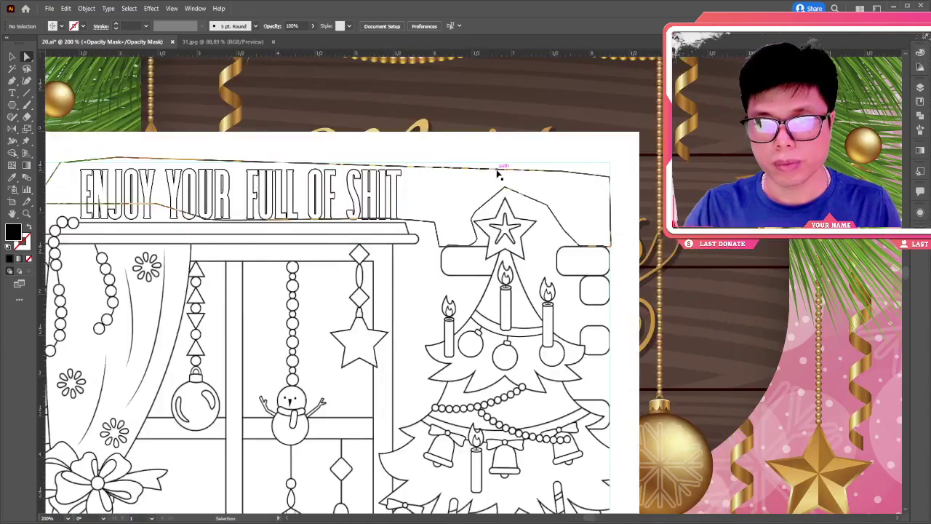
key("ctrl+minus")
left_click_drag(482, 202, 467, 255)
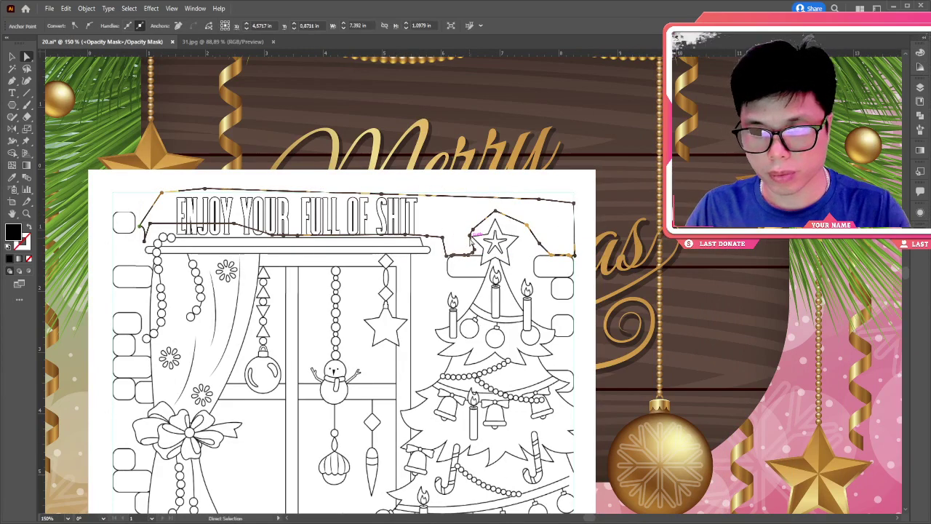
left_click(471, 234)
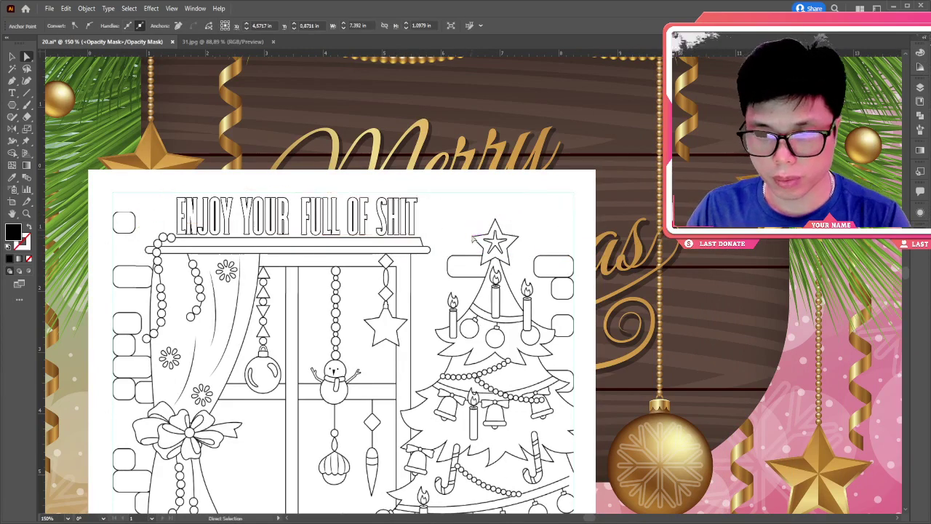
- Nudge the treetop mask anchor to reveal the top bricks, then select the heading
left_click(474, 252)
left_click_drag(477, 249, 476, 249)
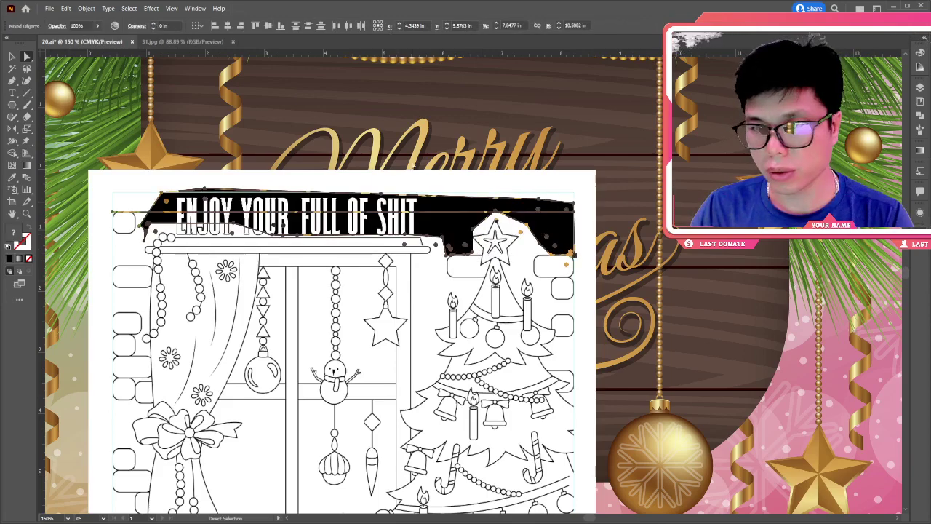
left_click(461, 211)
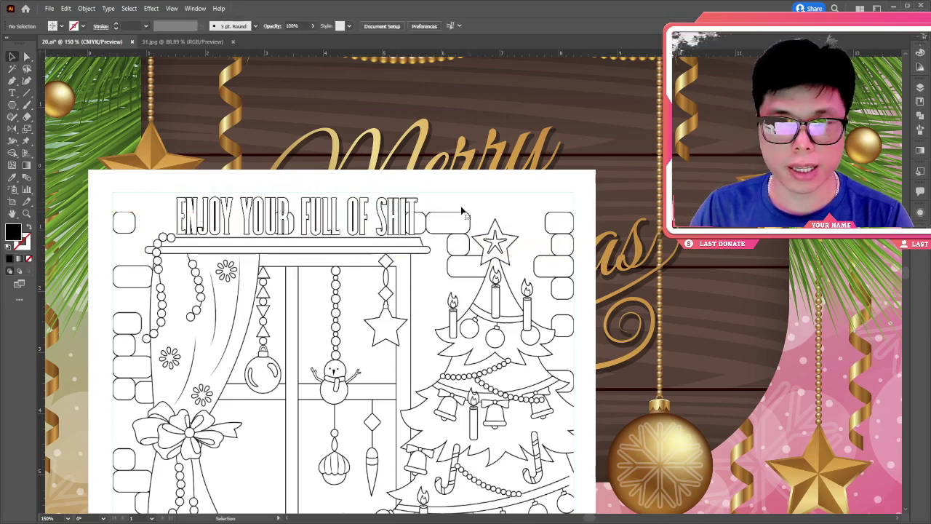
left_click_drag(481, 184, 636, 166)
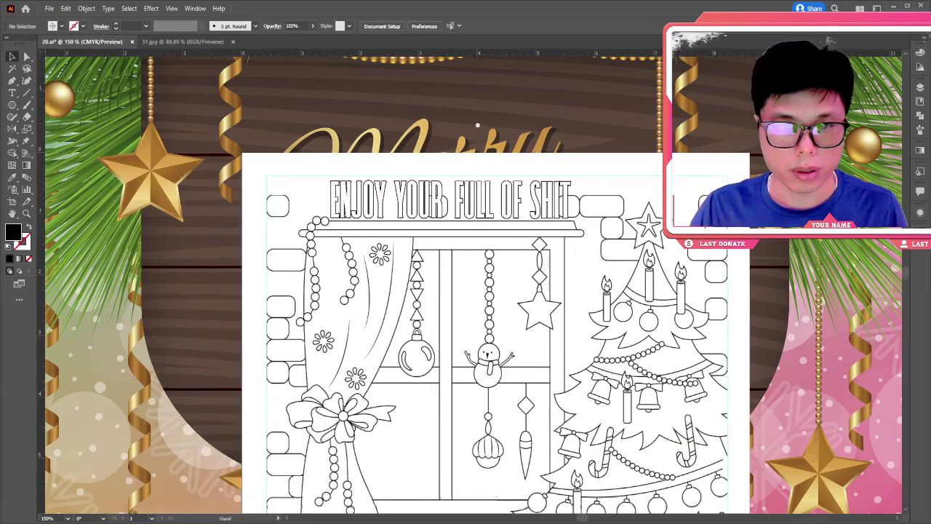
left_click(391, 210)
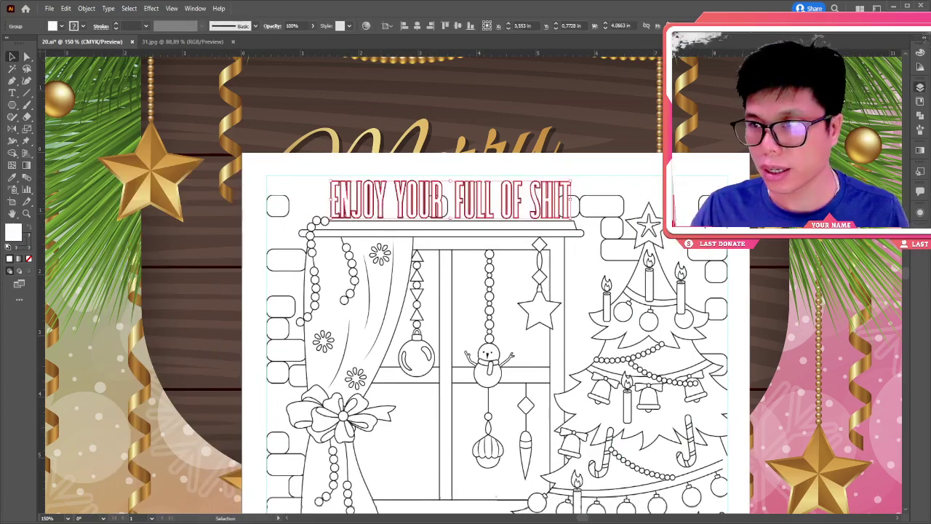
- Compare the page with and without the heading, leaving the heading removed
key("ctrl+shift+a")
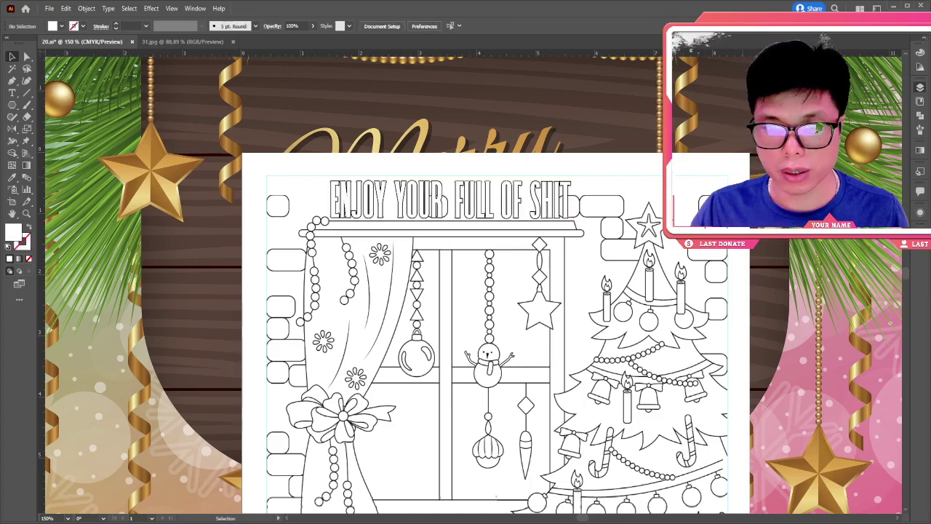
key("ctrl+z")
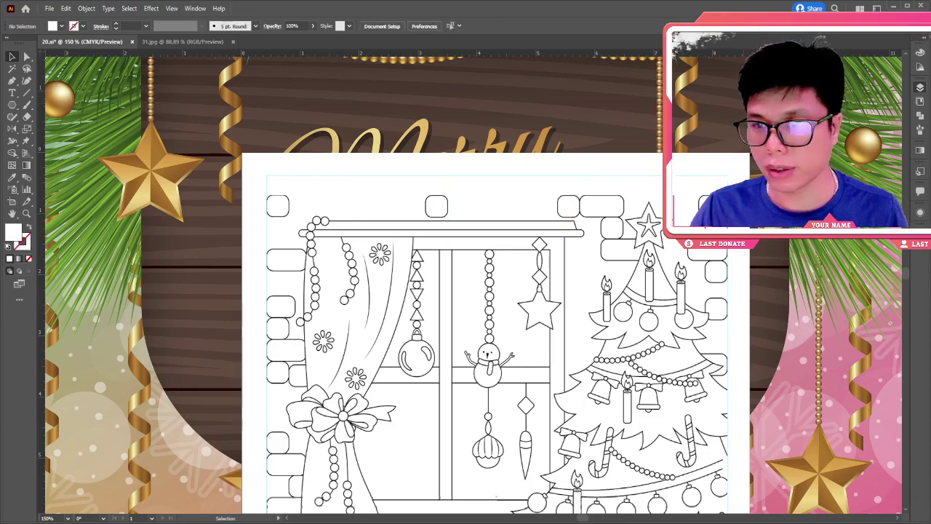
key("ctrl+shift+z")
key("ctrl+z")
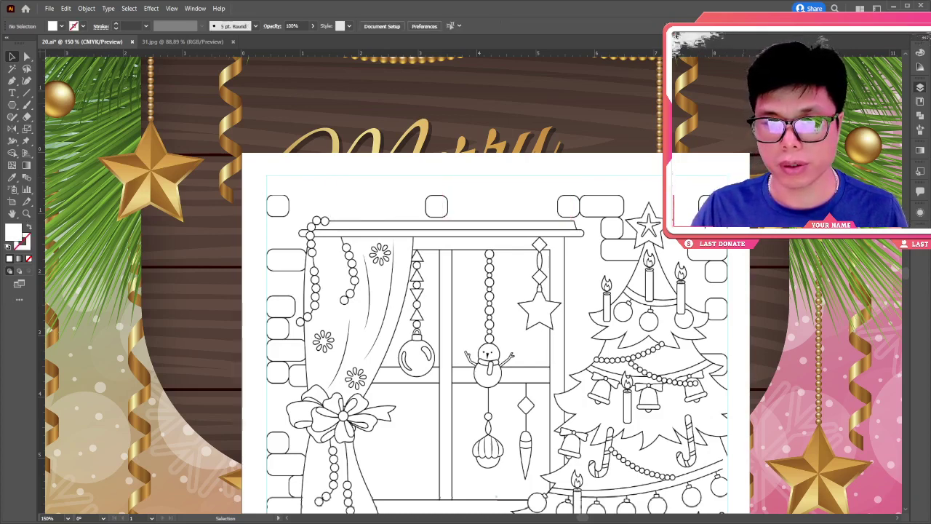
key("ctrl+shift+z")
key("ctrl+z")
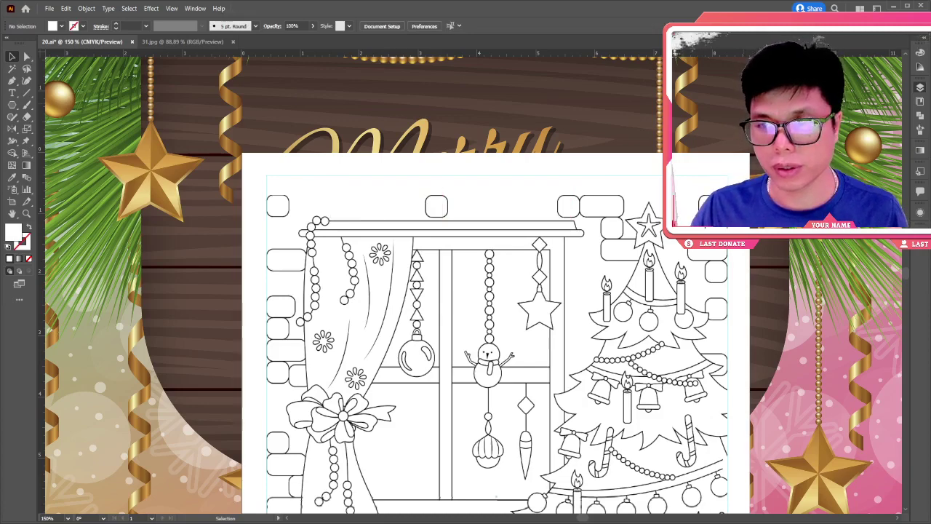
key("ctrl+shift+z")
key("ctrl+z")
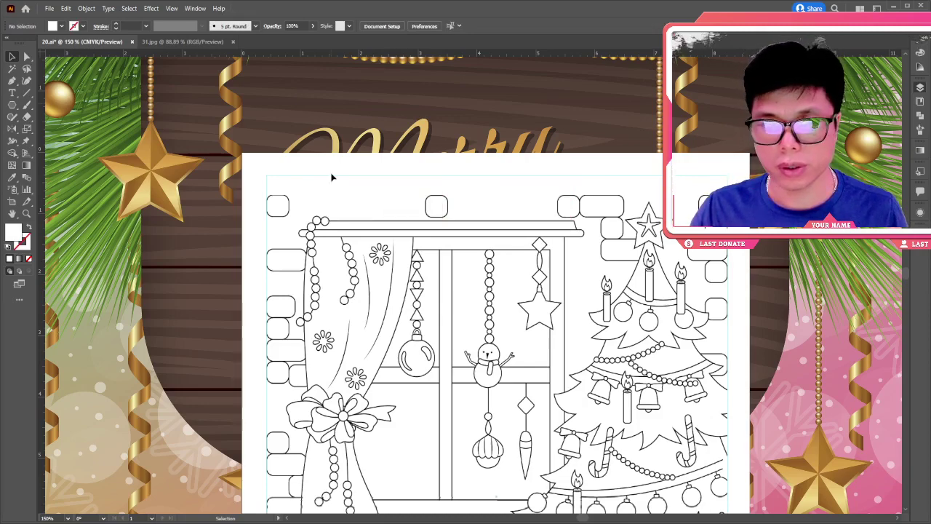
- Select the placed 31.jpg image and enter its opacity mask for editing
key("ctrl+equal")
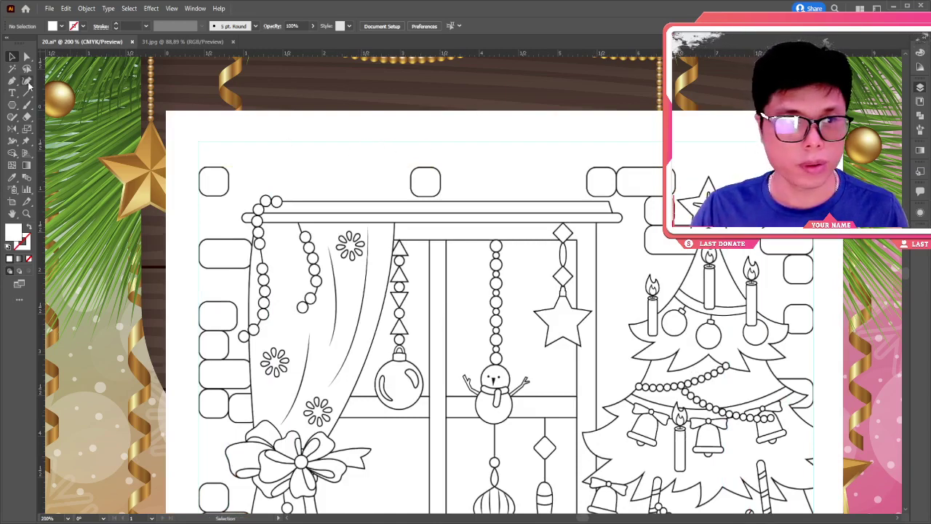
left_click(891, 128)
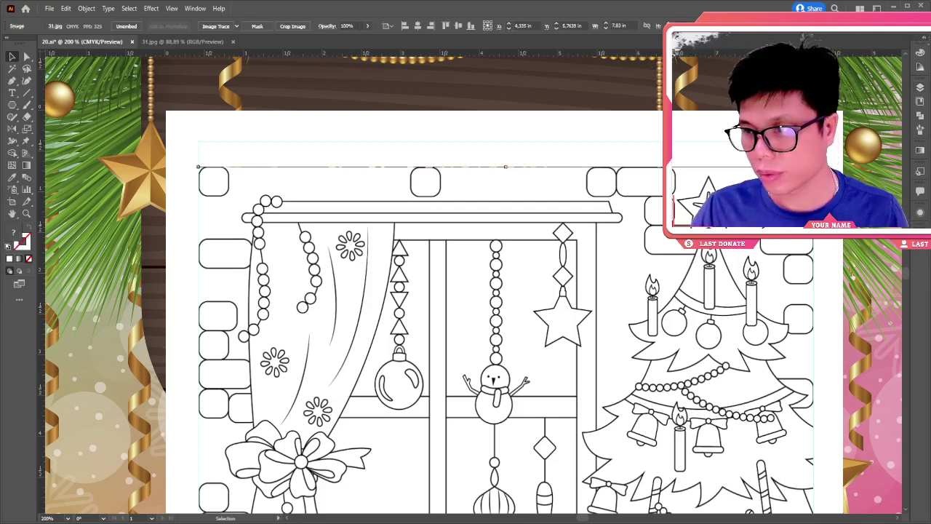
left_click(257, 26)
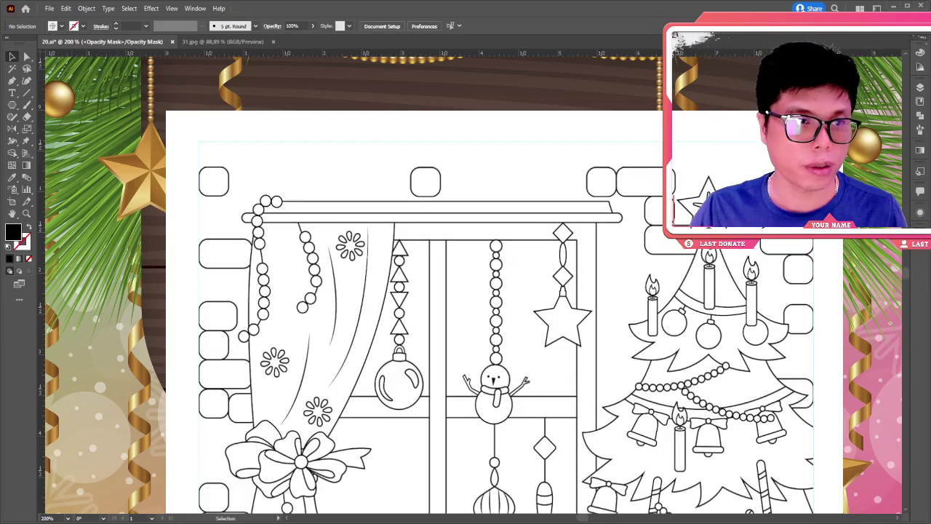
- Draw a closed Pen polygon inside the mask over the top-left bricks above the mantel
left_click(13, 81)
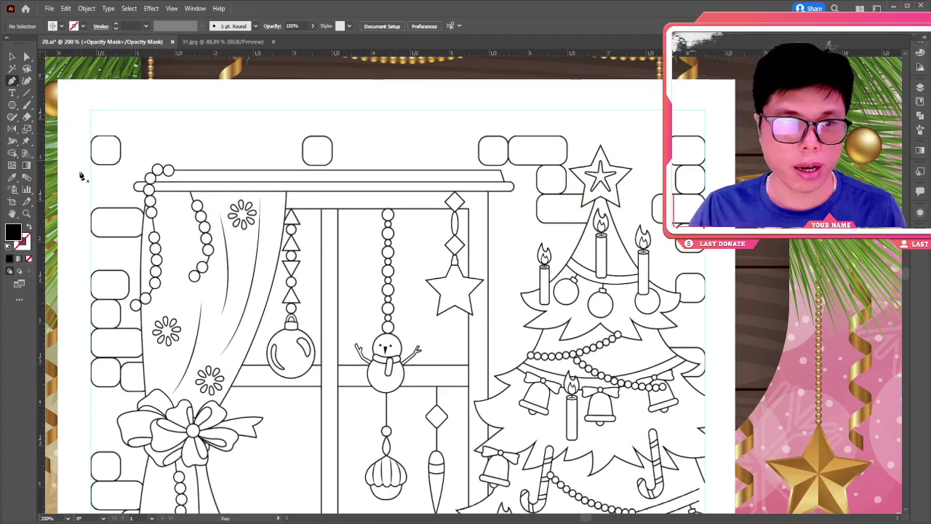
left_click_drag(76, 172, 112, 179)
left_click(115, 174)
left_click(148, 147)
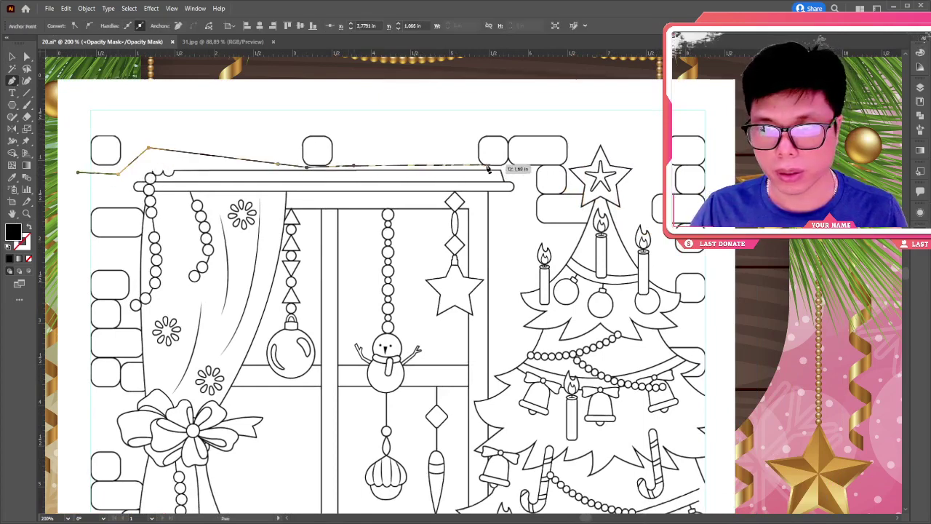
left_click(353, 165)
left_click(429, 127)
left_click(104, 122)
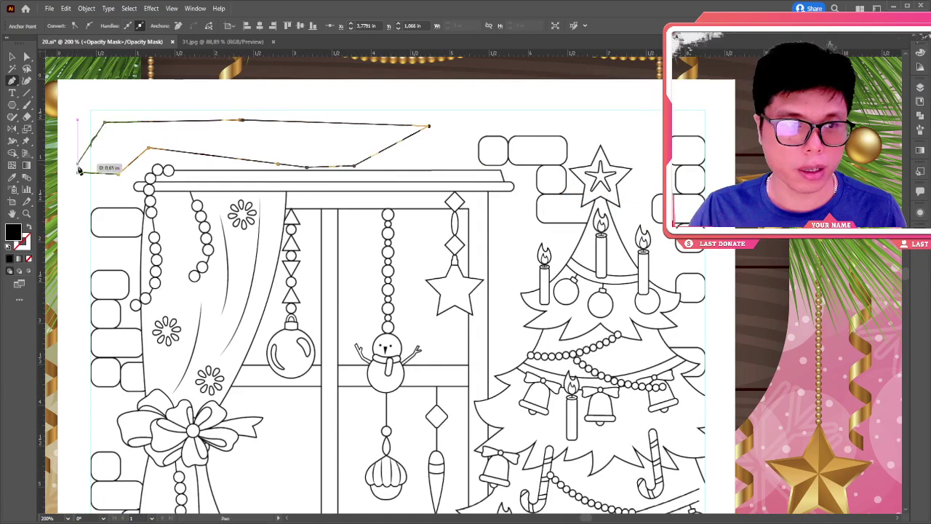
left_click(79, 175)
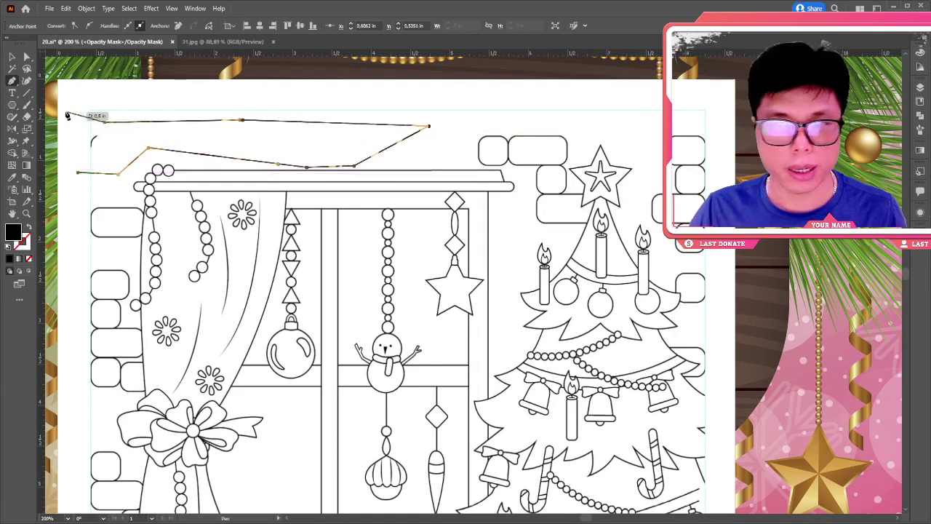
left_click(82, 166, "ctrl")
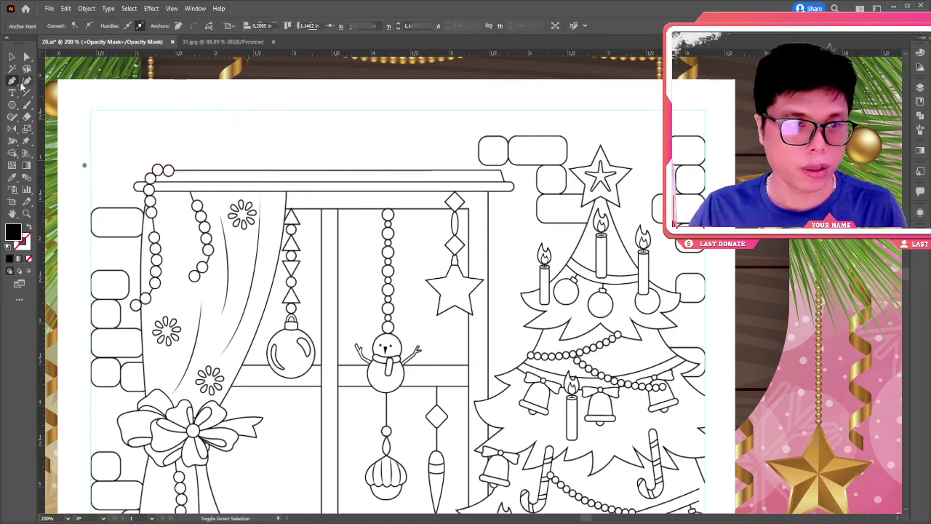
key("ctrl+plus")
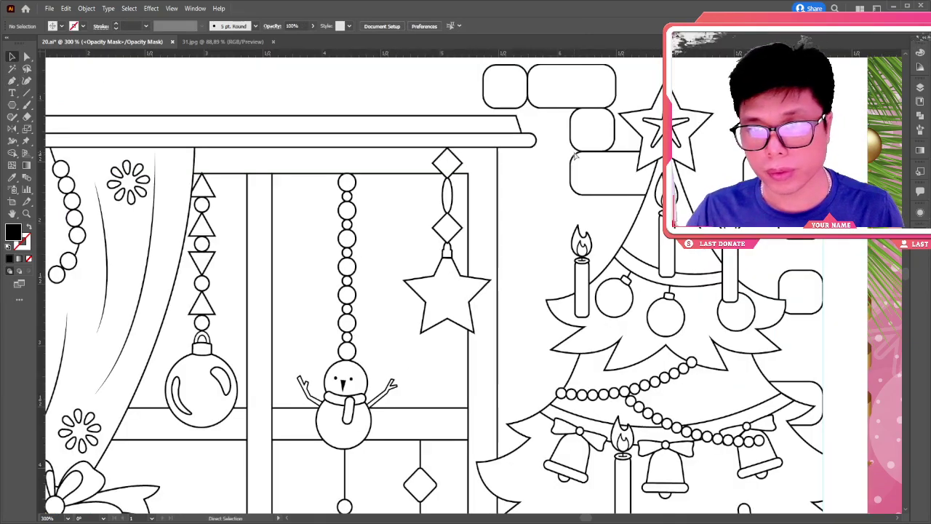
- Draw a rectangle over the small brick at the mantel's right end and resize it to fit
left_click_drag(210, 133, 524, 177)
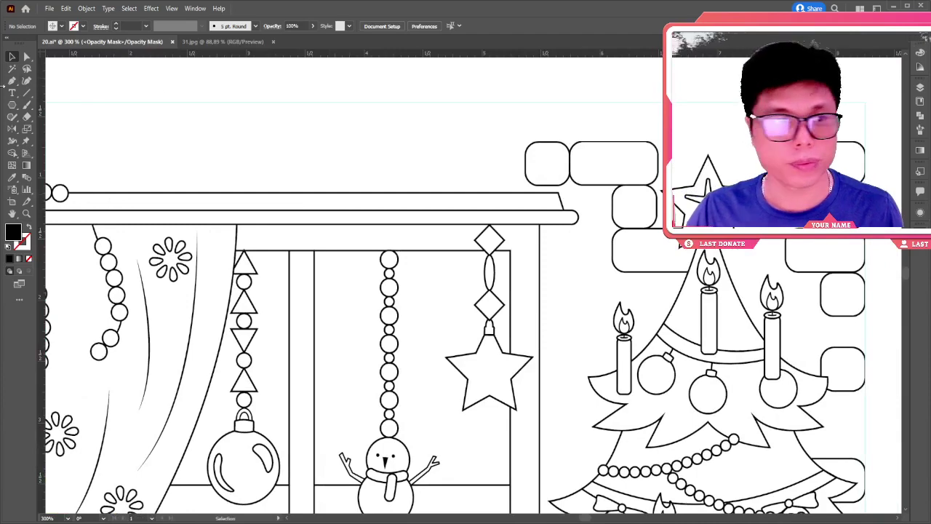
key("m")
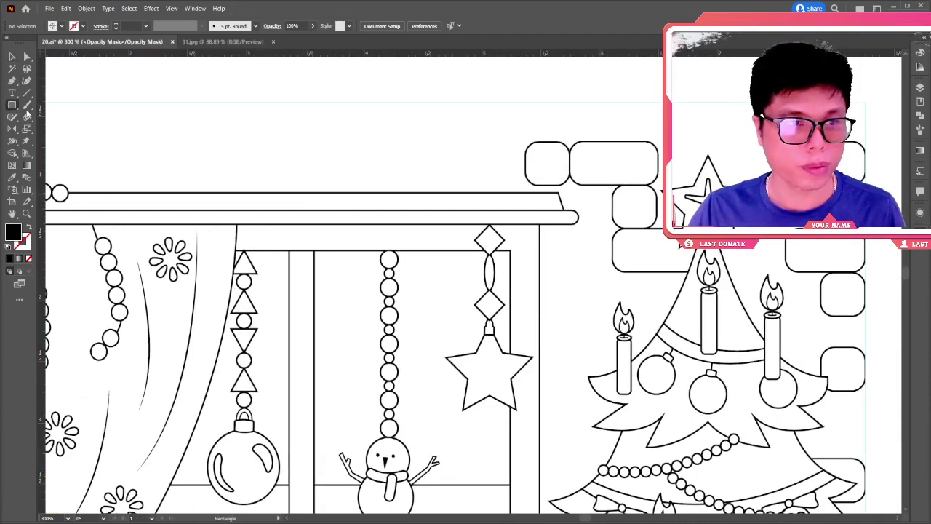
left_click_drag(526, 143, 570, 184)
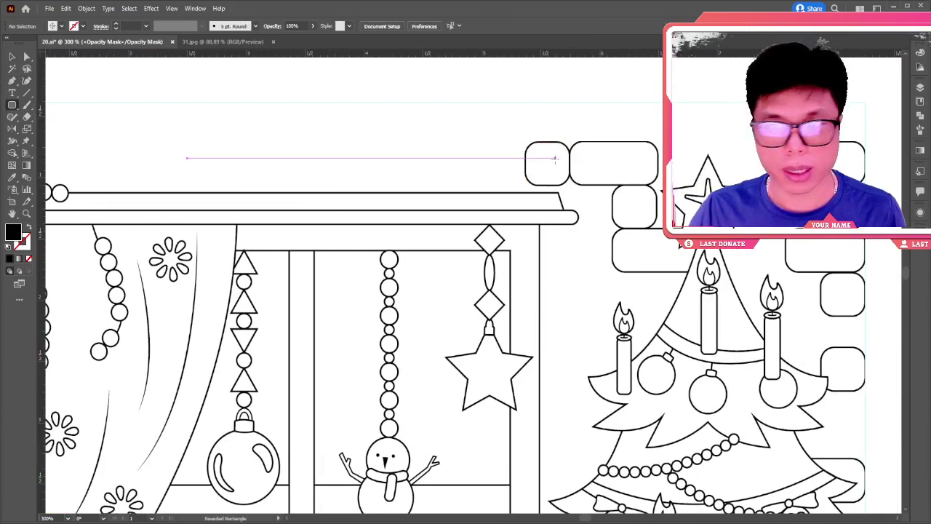
left_click_drag(525, 143, 571, 185)
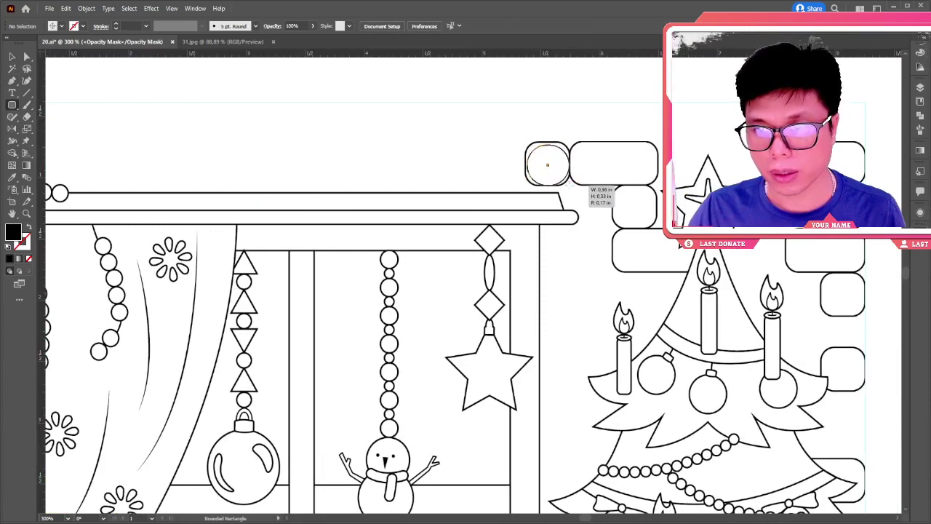
left_click(12, 56)
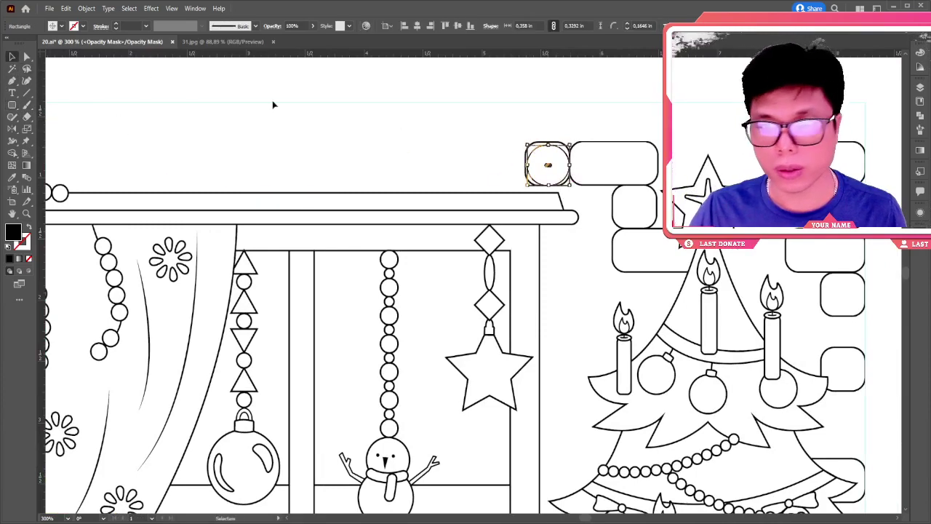
mouse_move(548, 146)
left_mouse_down()
mouse_move(533, 168)
mouse_move(543, 160)
mouse_move(573, 163)
mouse_move(541, 161)
left_mouse_up()
left_click(27, 55)
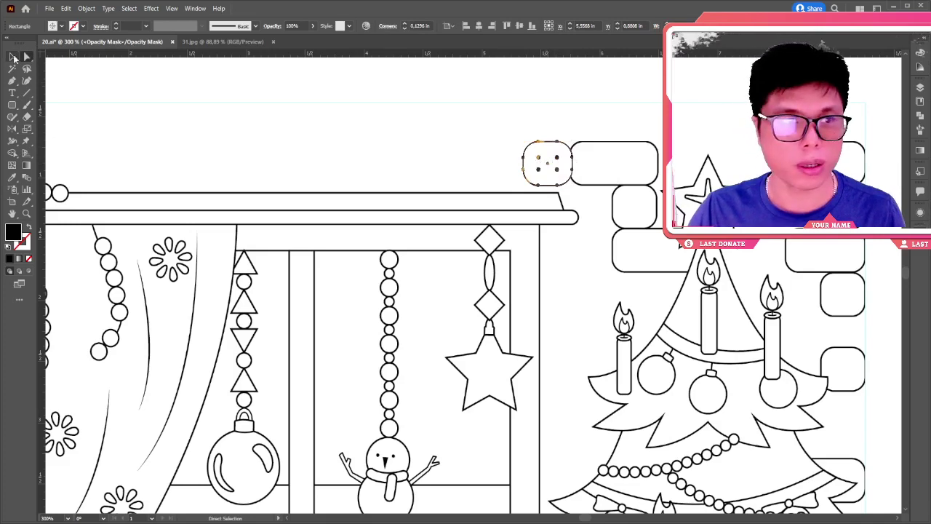
- Drag a copy of the rounded square off the page onto the wood background
key("v")
left_click(480, 125)
left_click_drag(497, 117, 602, 107)
left_click_drag(648, 153, 108, 153)
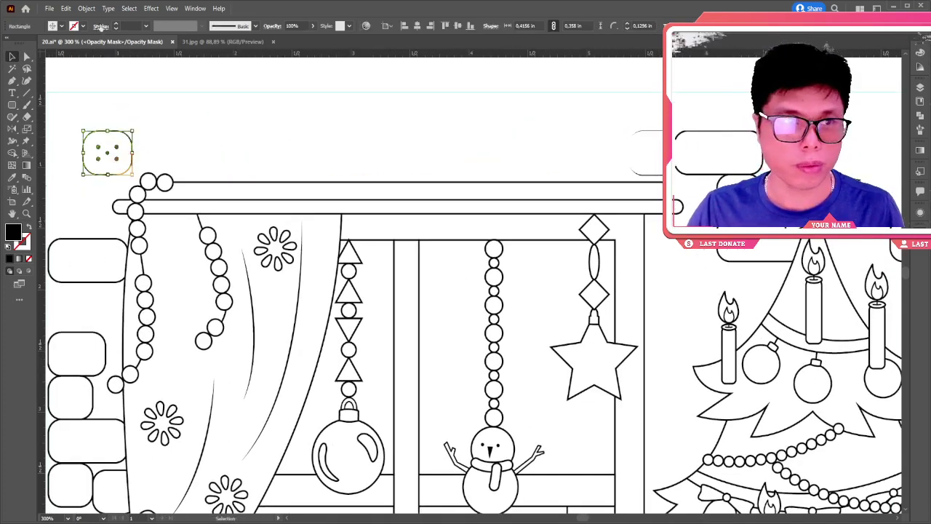
scroll(536, 110, "left", 5)
scroll(492, 155, "left", 2)
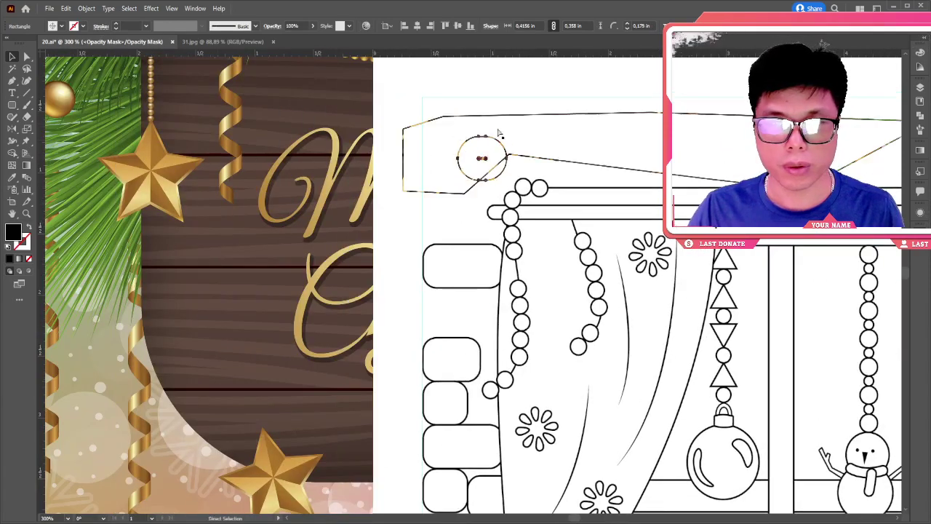
left_click(482, 185)
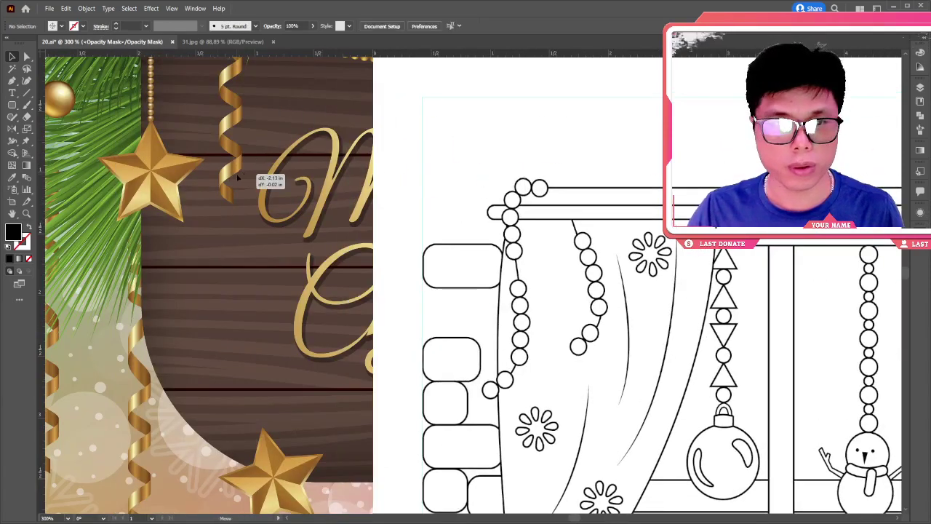
left_click_drag(480, 180, 230, 179)
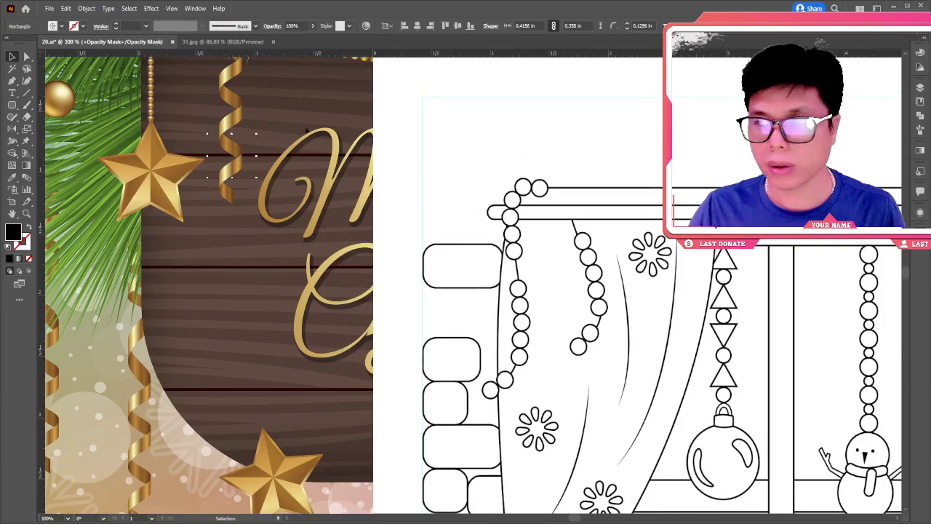
key("ctrl+shift+a")
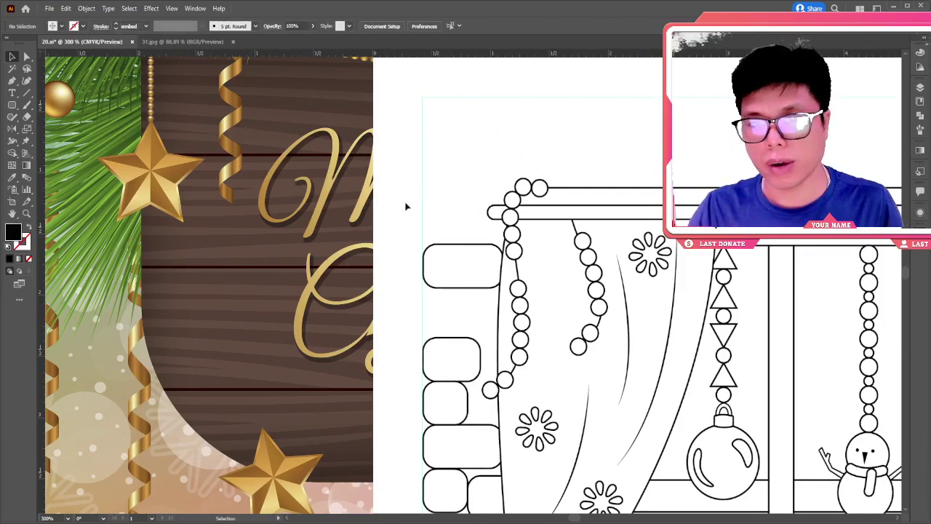
mouse_move(406, 204)
left_mouse_down()
mouse_move(50, 207)
mouse_move(224, 212)
left_mouse_up()
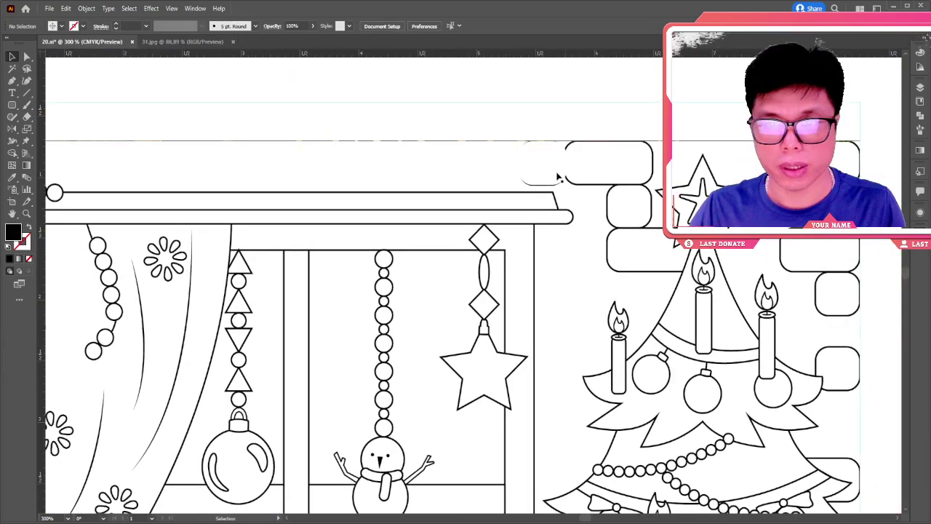
- Clear the selection and exit opacity-mask editing to work on the artwork
left_click(552, 179)
key("ctrl+shift+a")
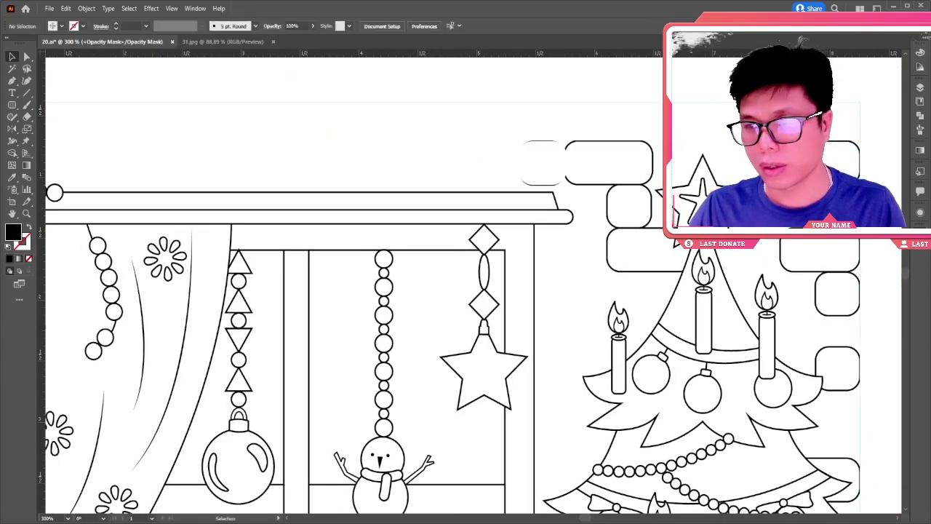
left_click(513, 172)
key("ctrl+shift+a")
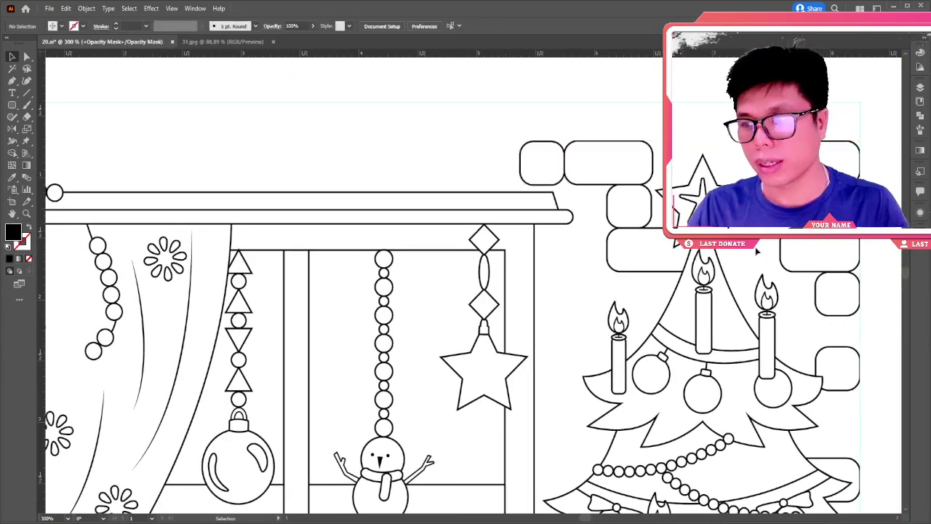
left_click(565, 93)
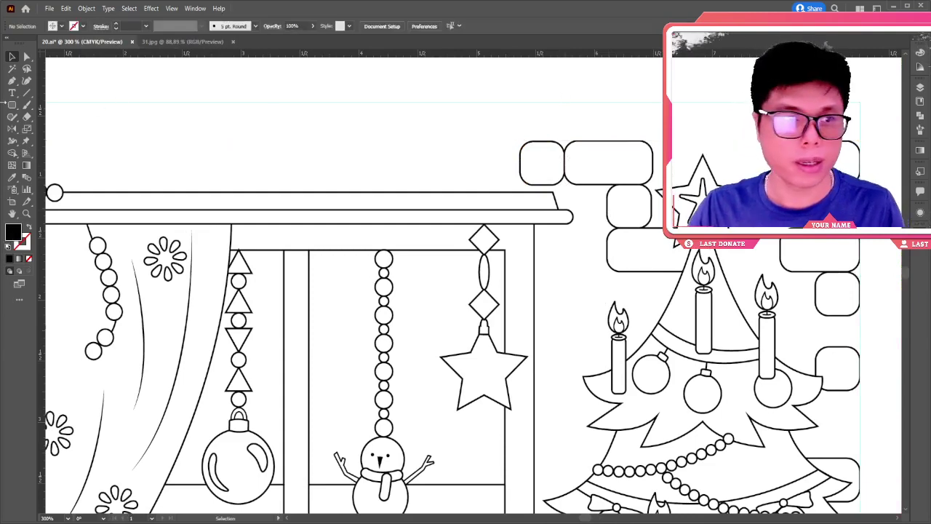
- Draw a black rounded rectangle over the small brick and round its corners to match
key("m")
left_click_drag(542, 161, 524, 144)
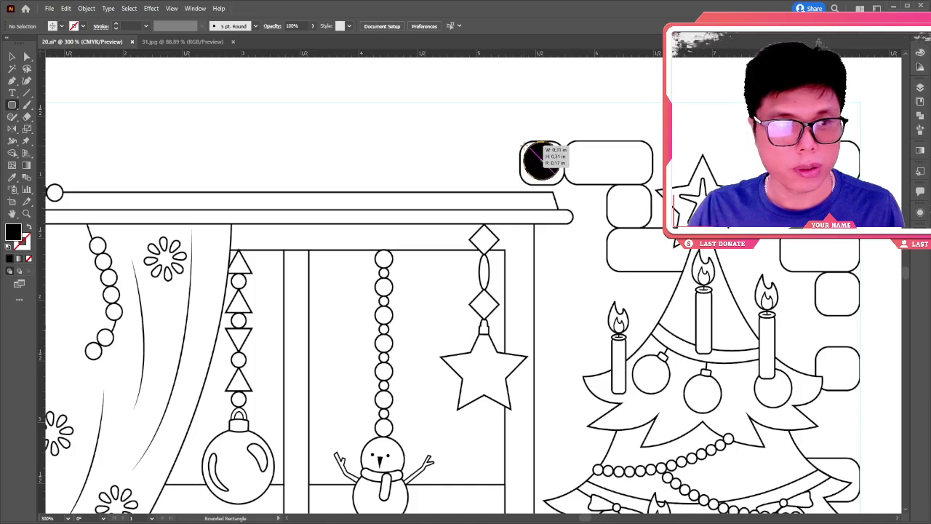
mouse_move(524, 144)
left_mouse_down()
mouse_move(520, 137)
mouse_move(531, 153)
mouse_move(522, 160)
left_mouse_up()
left_click(27, 56)
left_click(11, 56)
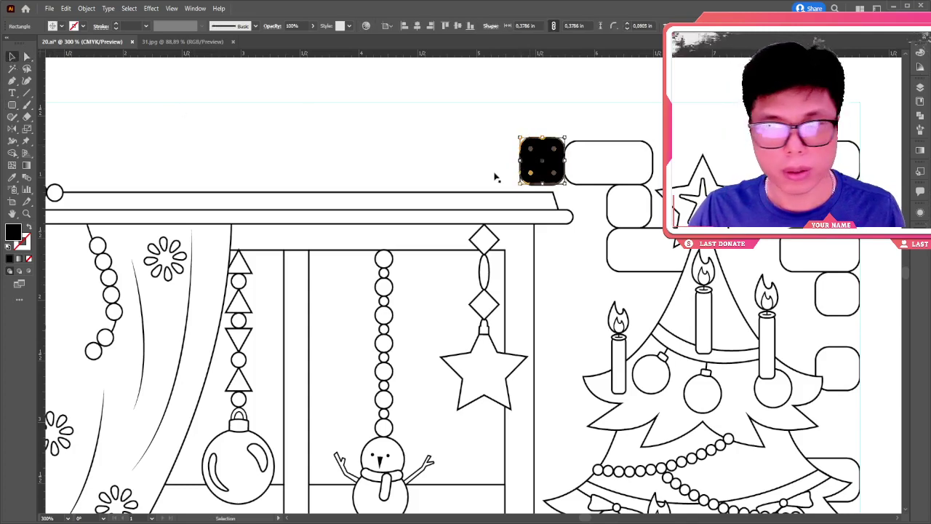